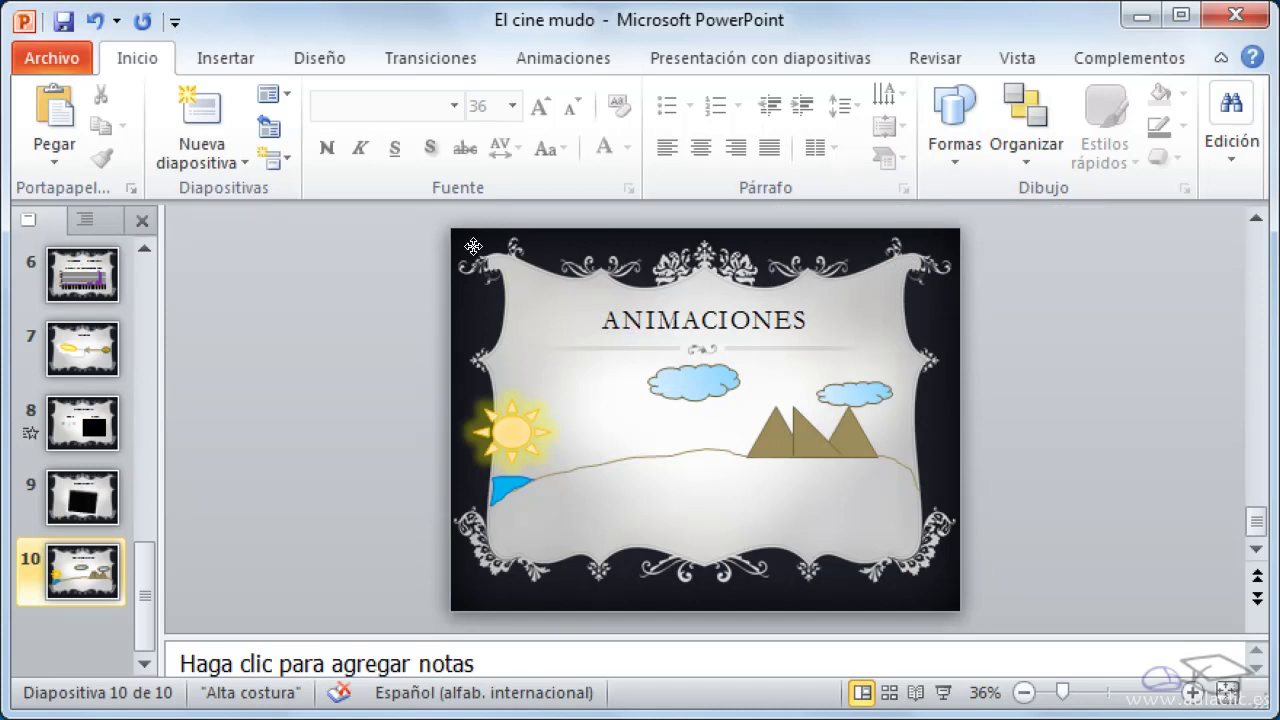
Give the sun on slide 10 the Aparecer entrance effect, starting on click.
left_click(509, 438)
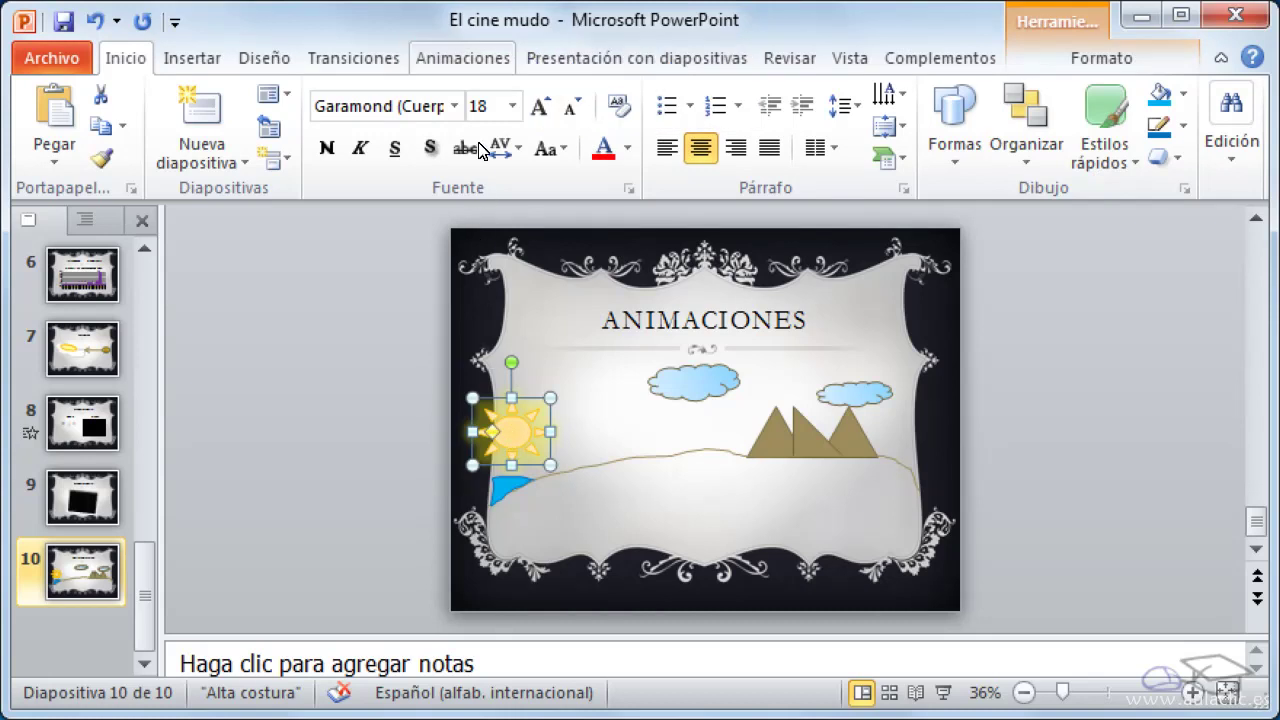
left_click(480, 58)
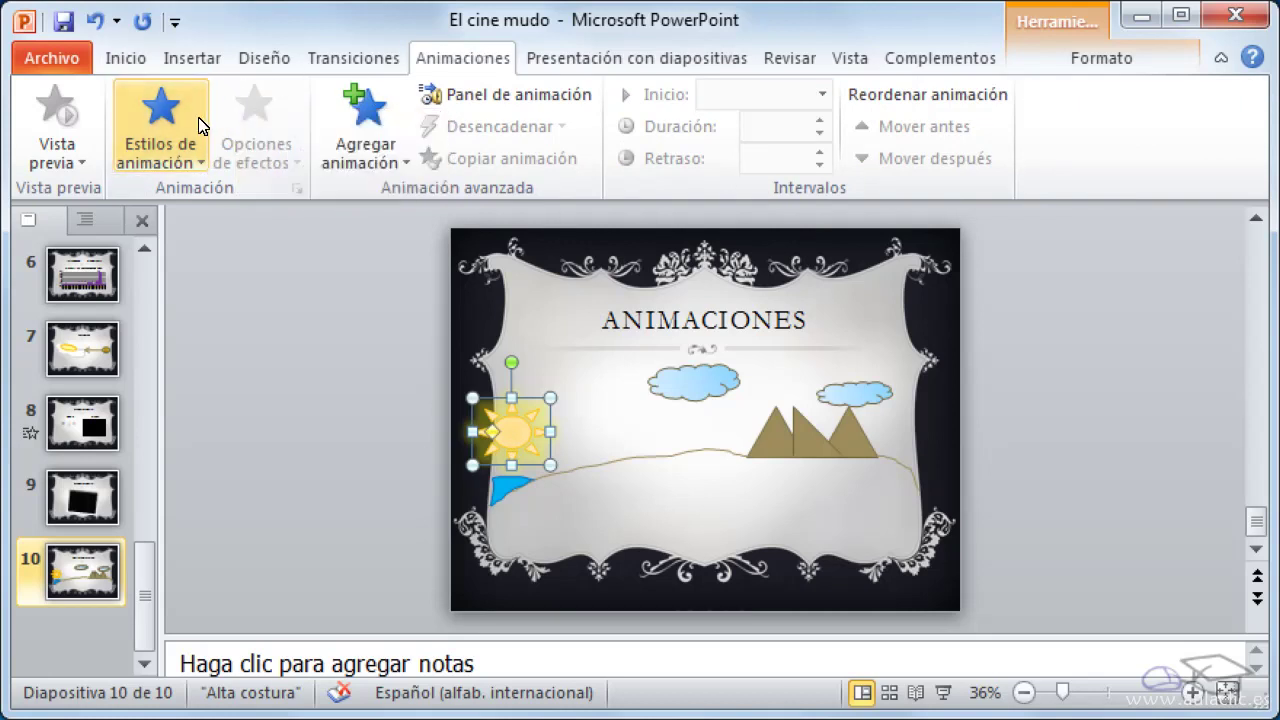
left_click(193, 160)
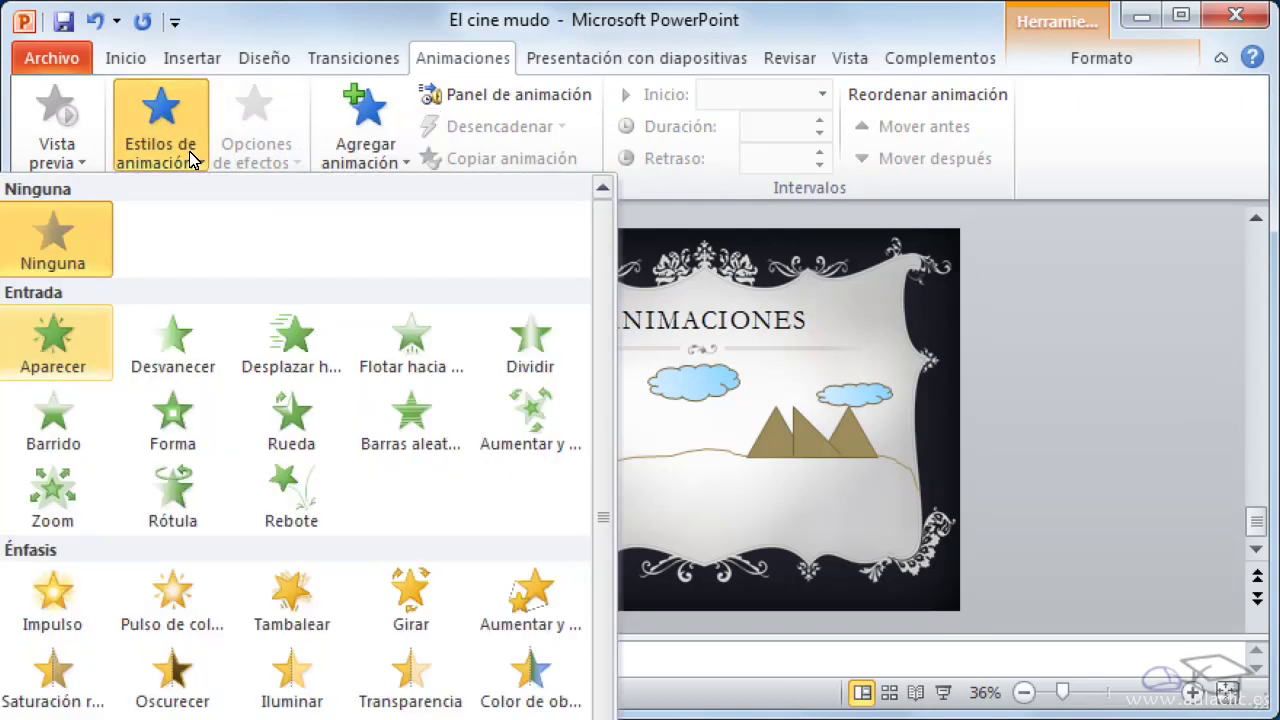
left_click(50, 328)
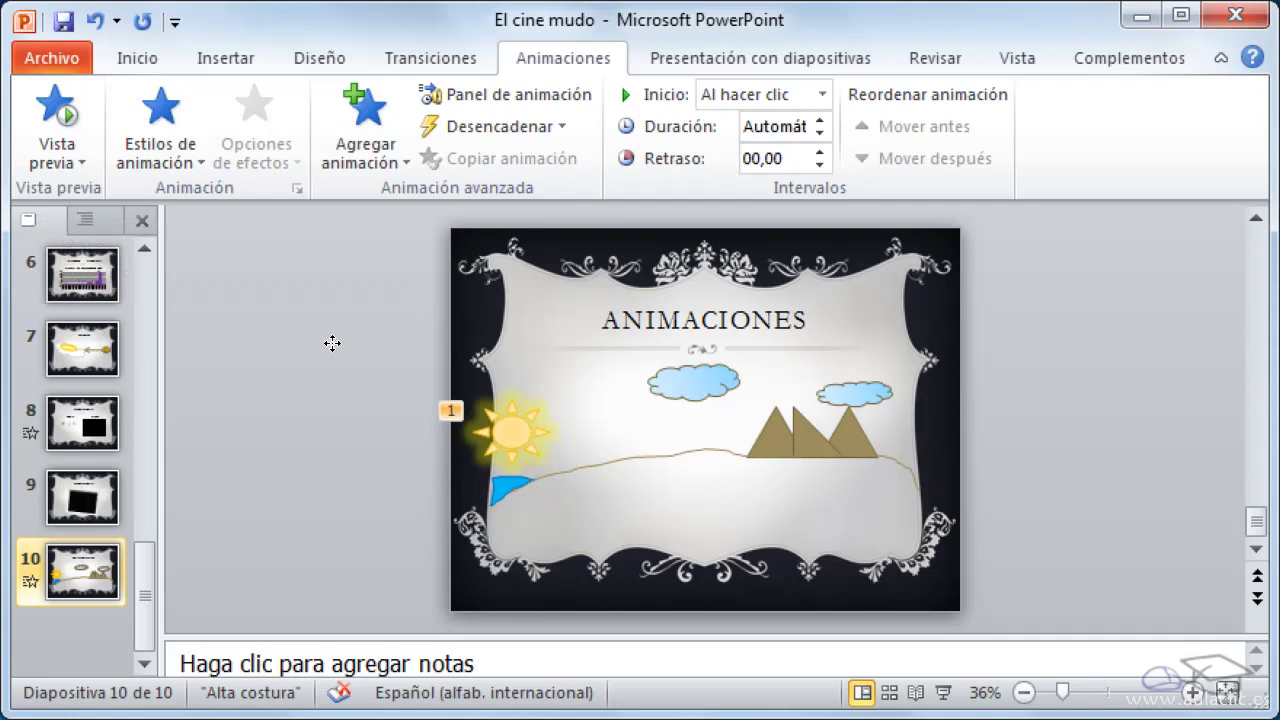
Add a Ruta personalizada motion path moving the sun rightward to the right cloud.
left_click(500, 428)
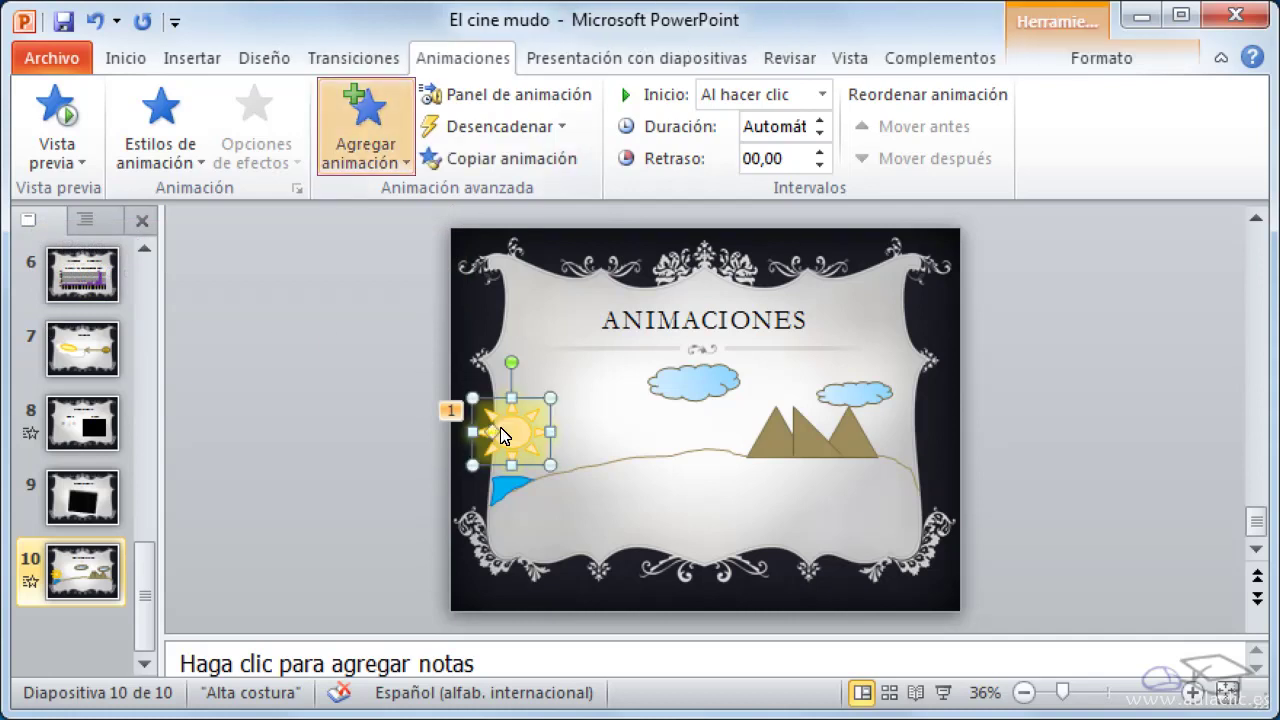
left_click(388, 162)
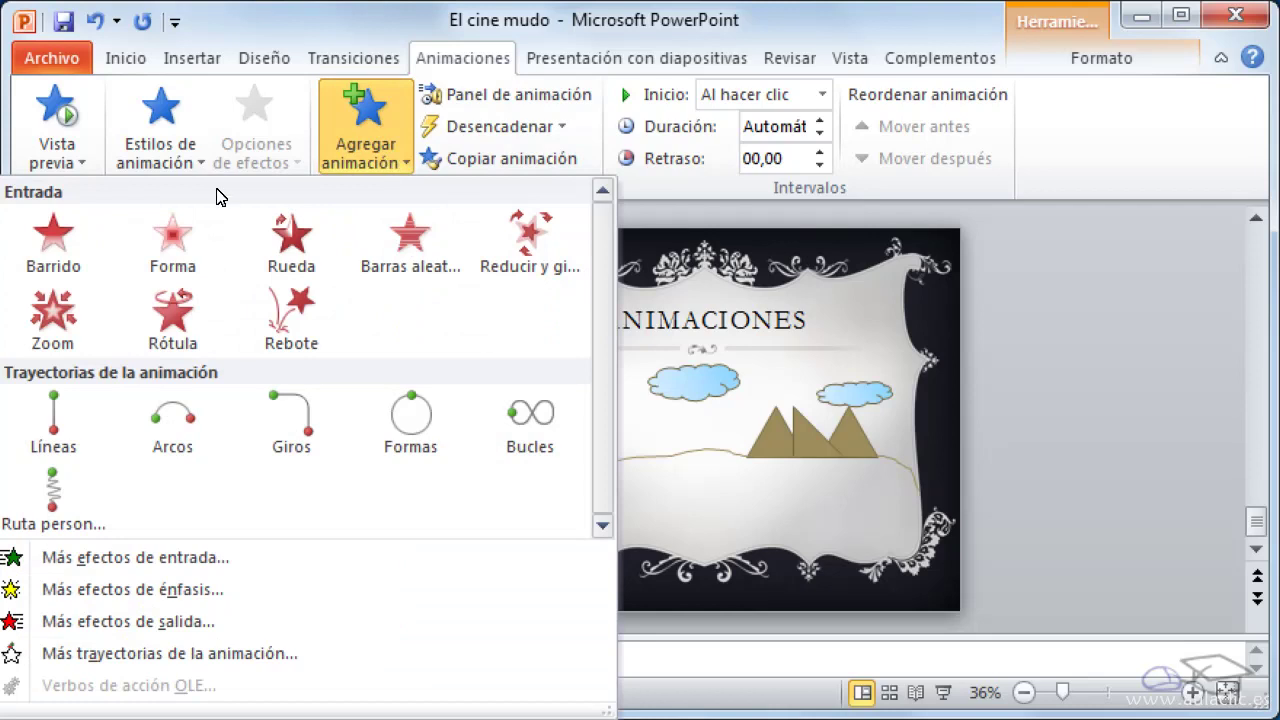
left_click(55, 492)
mouse_move(542, 415)
left_mouse_down()
mouse_move(712, 382)
mouse_move(768, 382)
mouse_move(840, 408)
left_mouse_up()
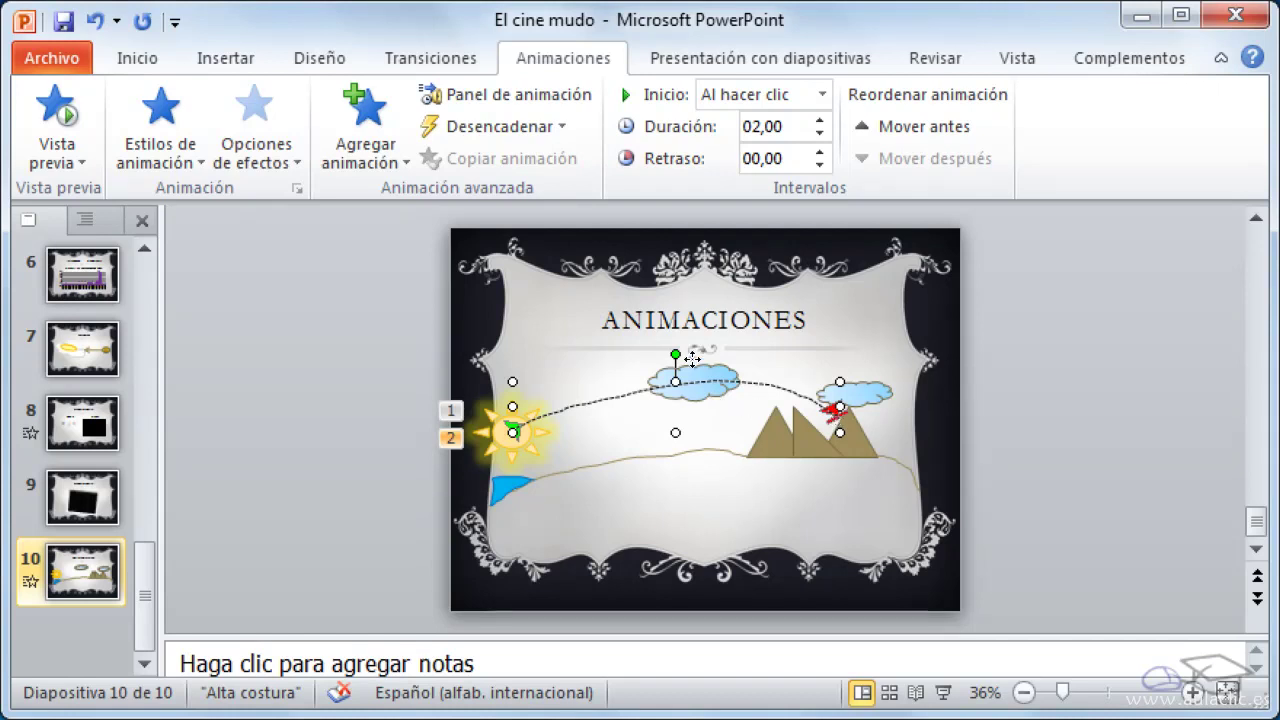
left_click(692, 368)
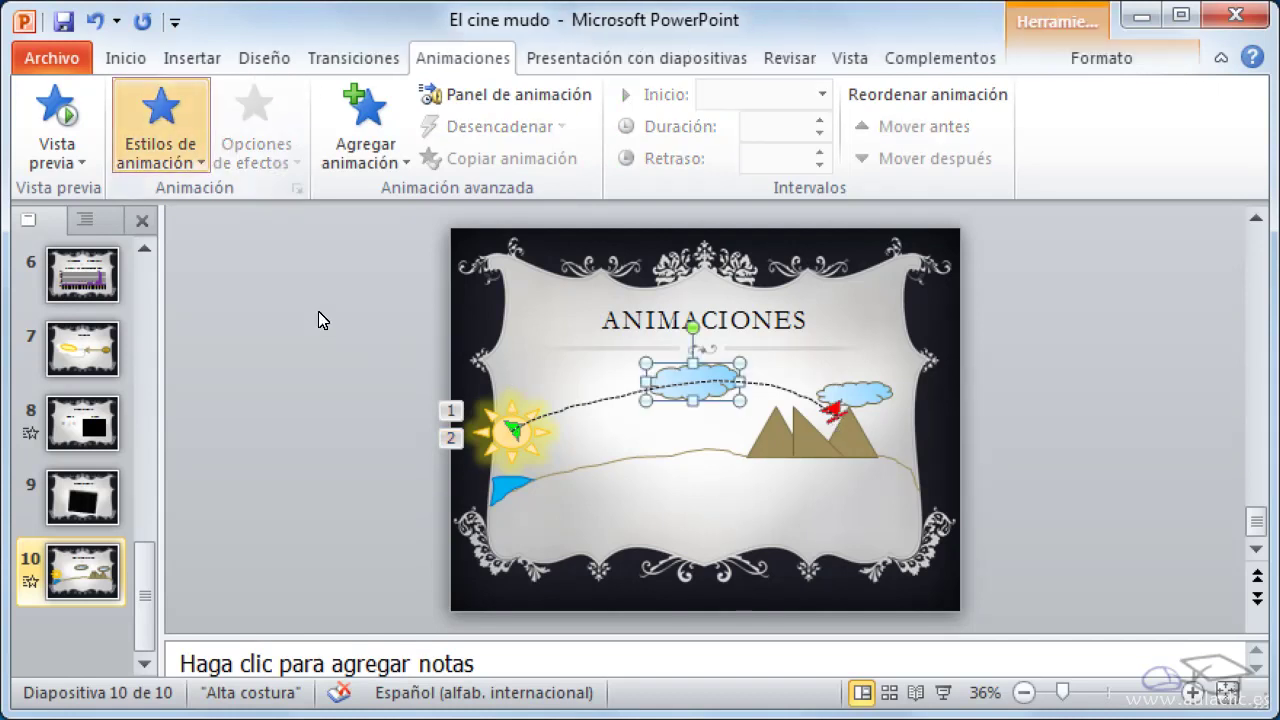
Apply the Desaparecer exit effect to the centre cloud, then to the right cloud.
left_click(189, 163)
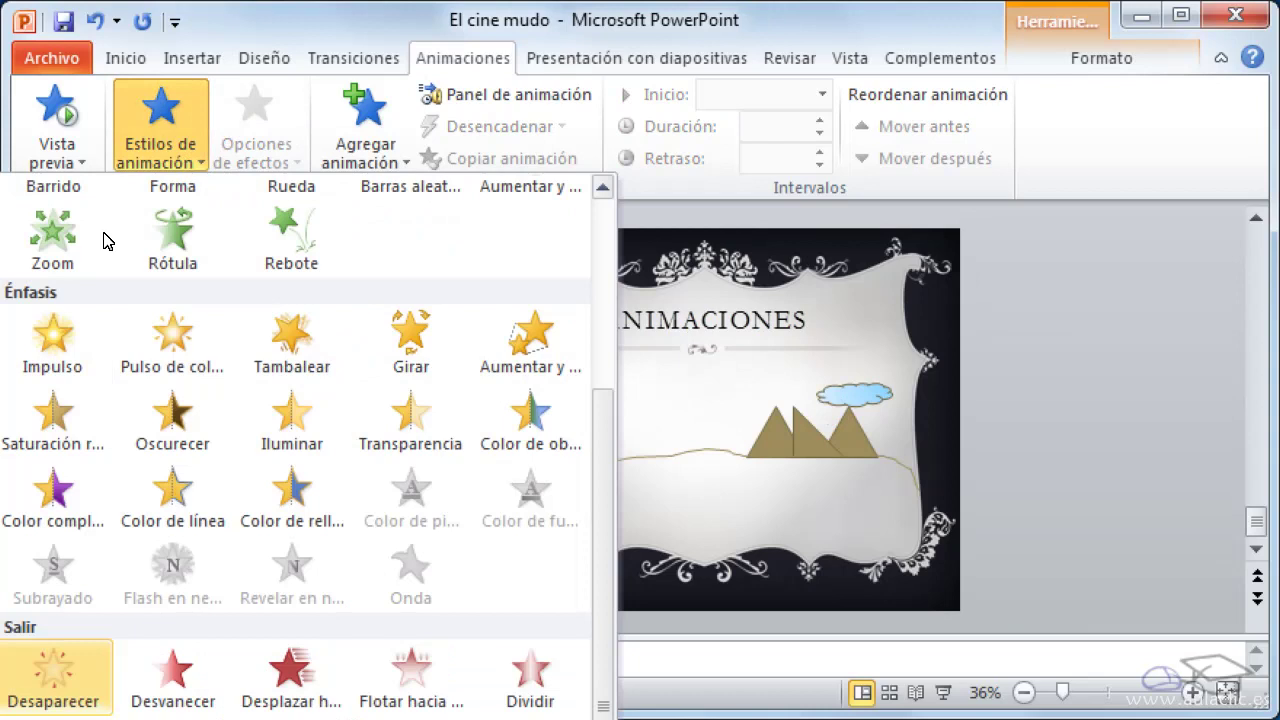
left_click(55, 668)
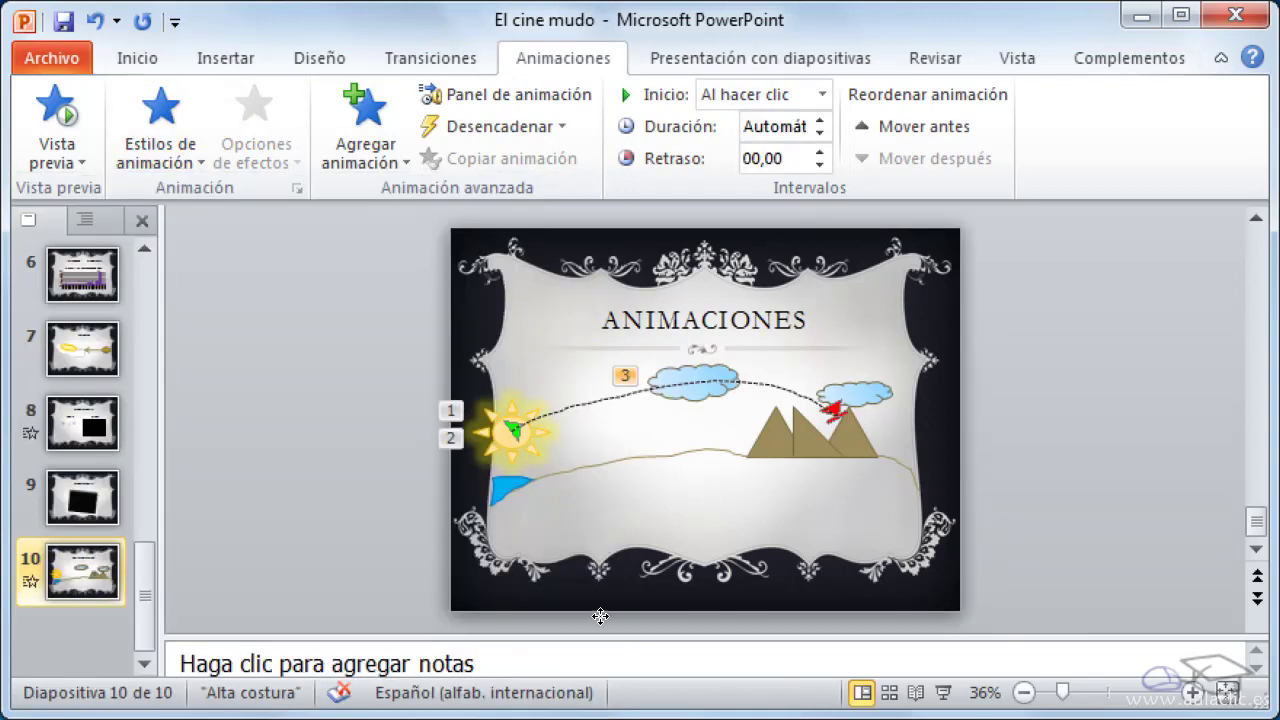
left_click(866, 388)
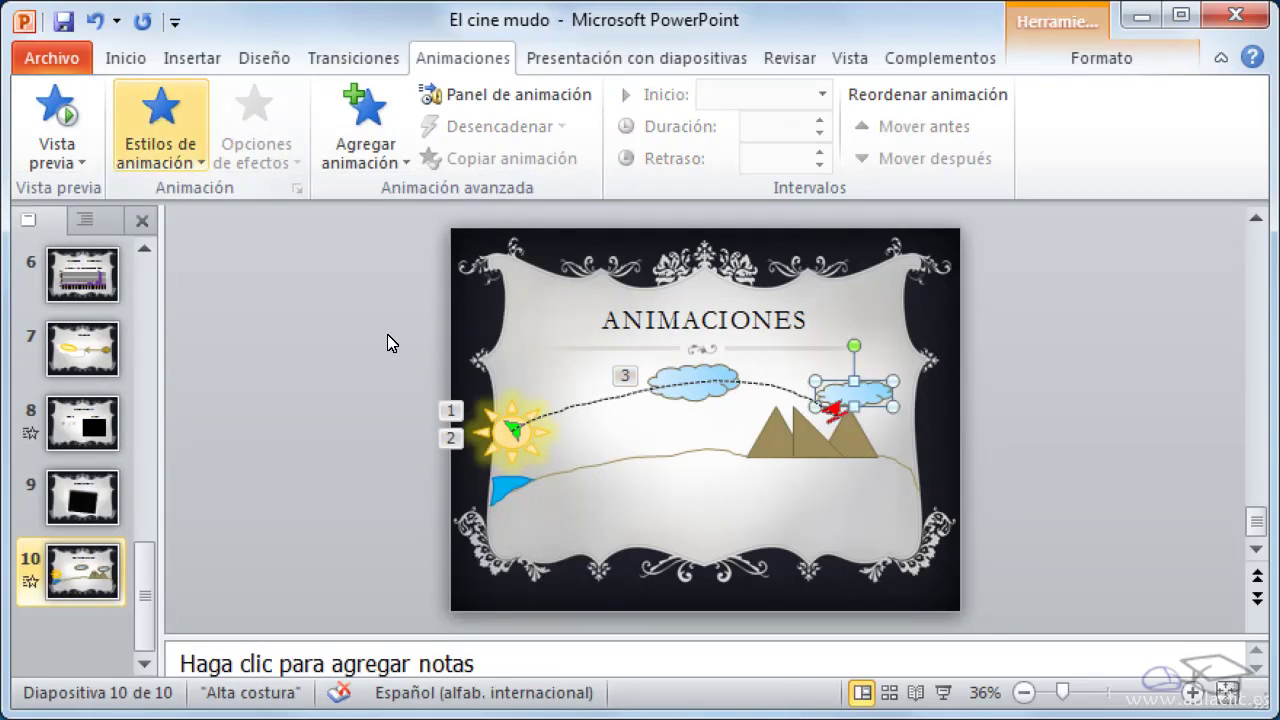
left_click(180, 152)
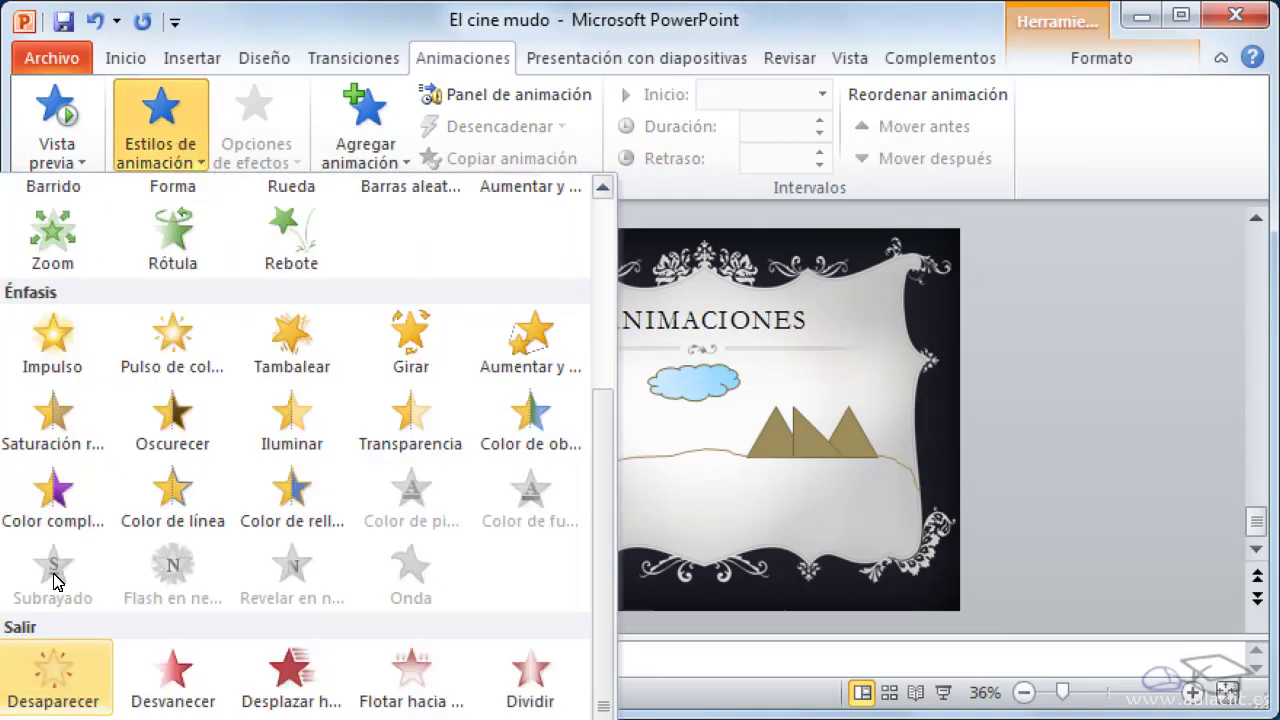
left_click(55, 672)
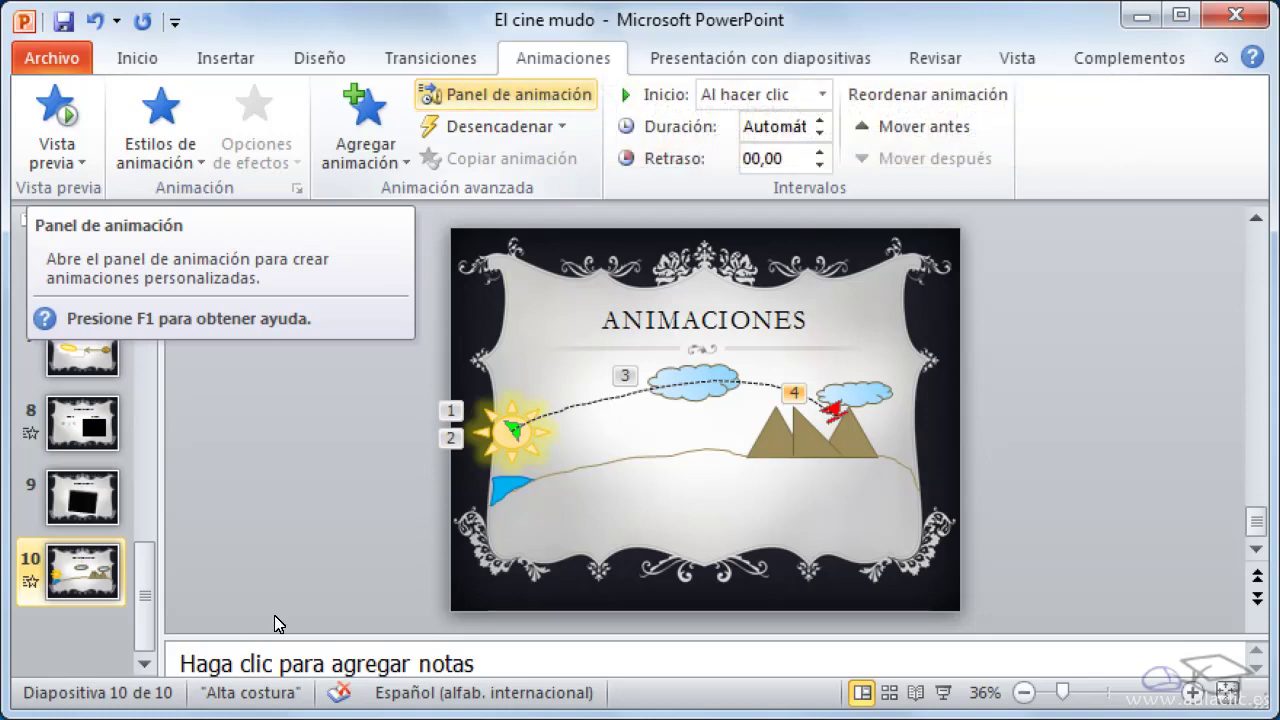
In the Panel de animación, move 8 Nube ahead of 7 Nube and preview the animations.
left_click(500, 100)
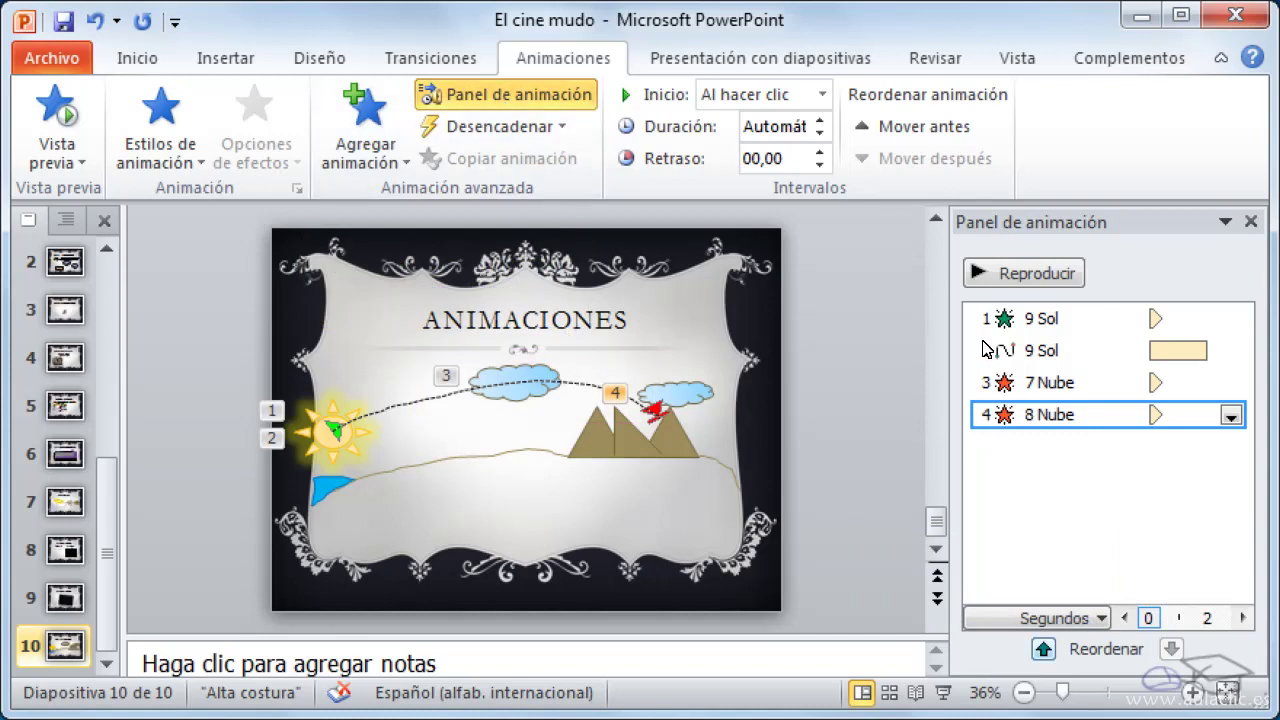
left_click(1043, 649)
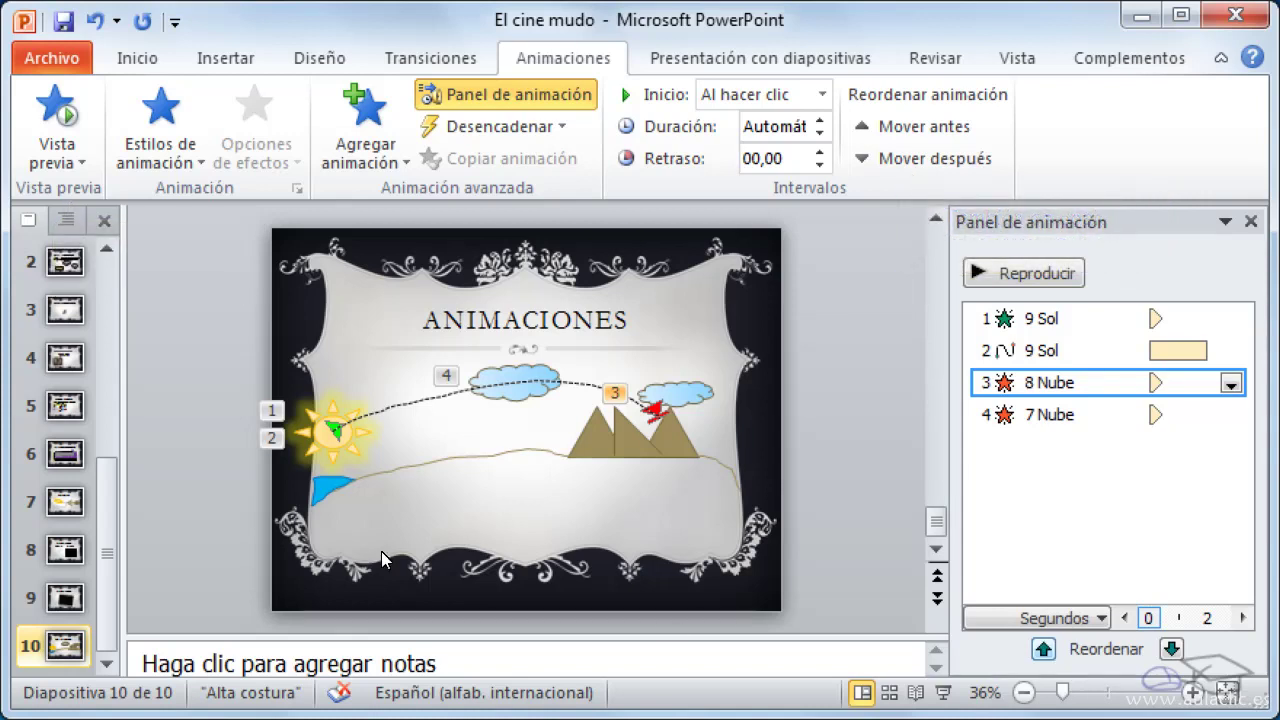
left_click(55, 110)
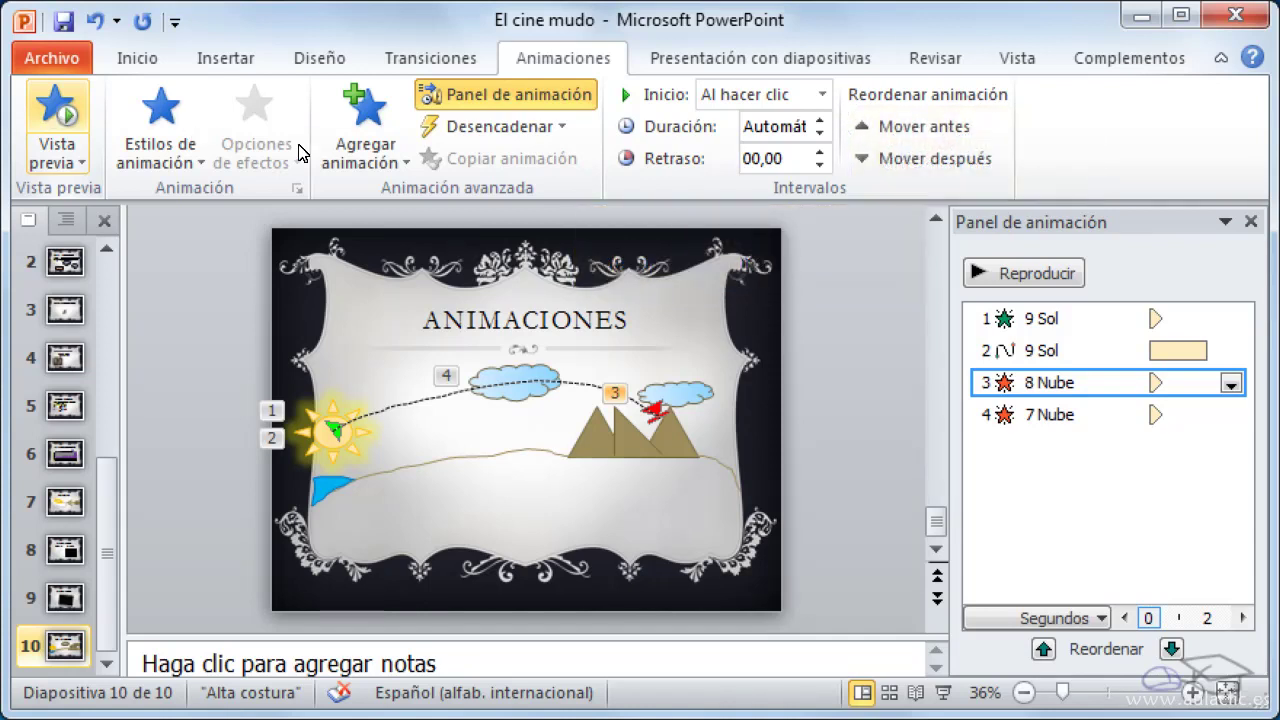
Set the centre cloud's 7 Nube exit to 01,00 duration, starting Después de la anterior.
left_click(520, 392)
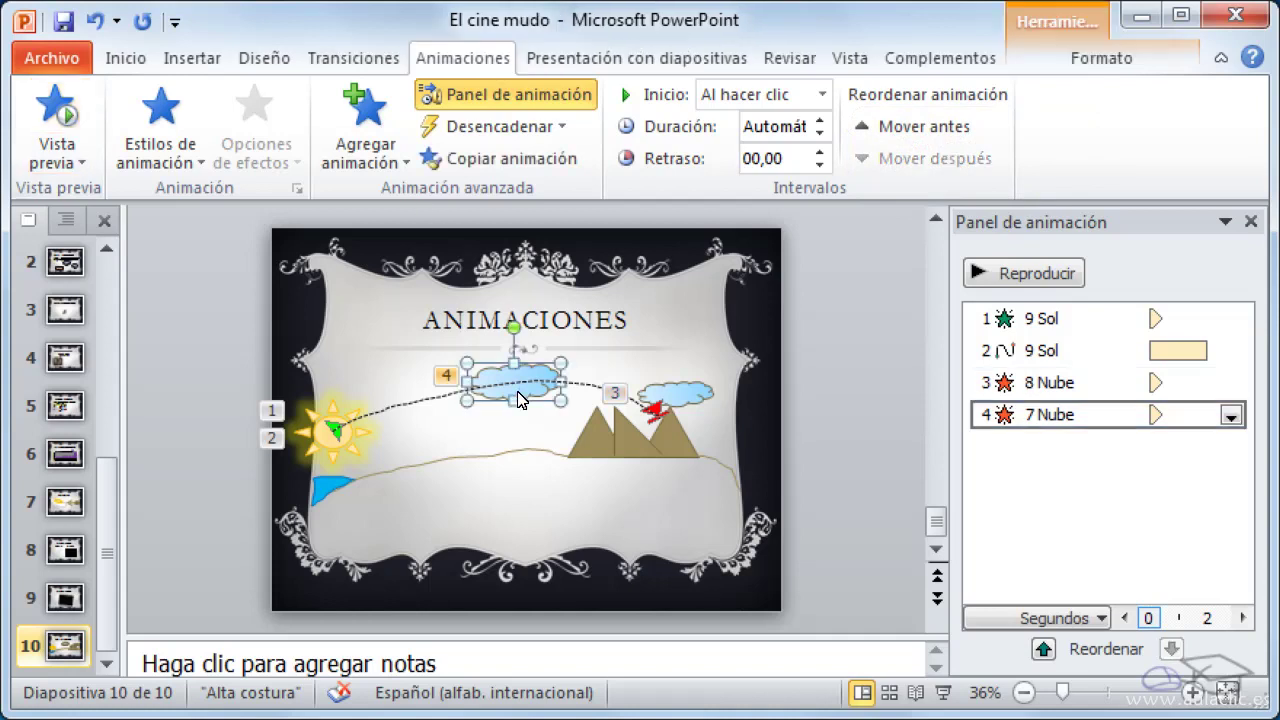
left_click(820, 120)
left_click(820, 120)
left_click(820, 120)
left_click(820, 120)
left_click(820, 120)
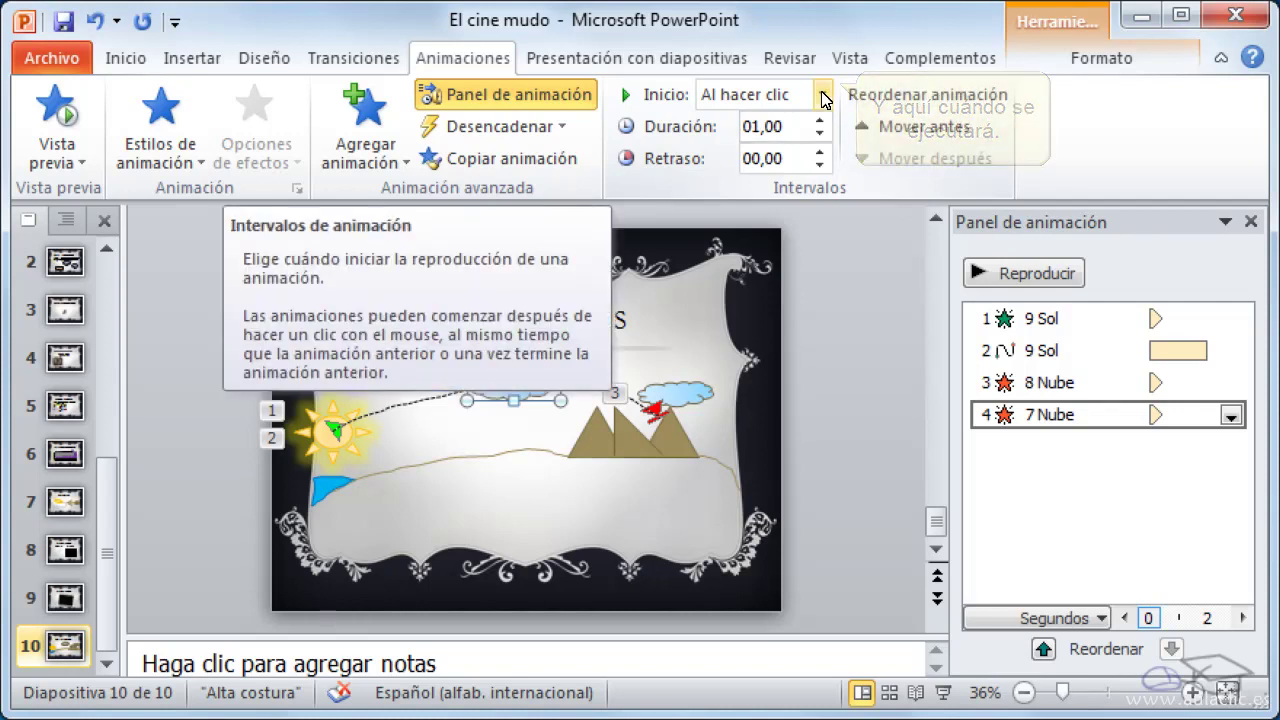
left_click(823, 96)
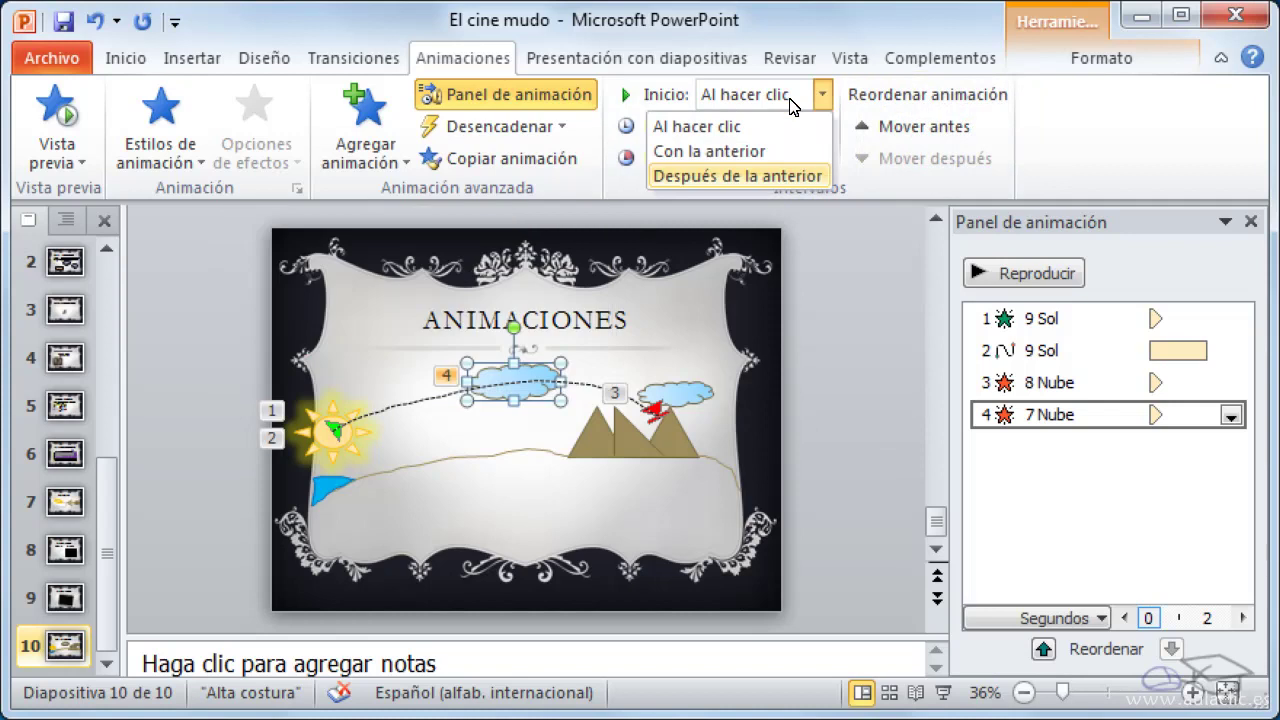
left_click(763, 176)
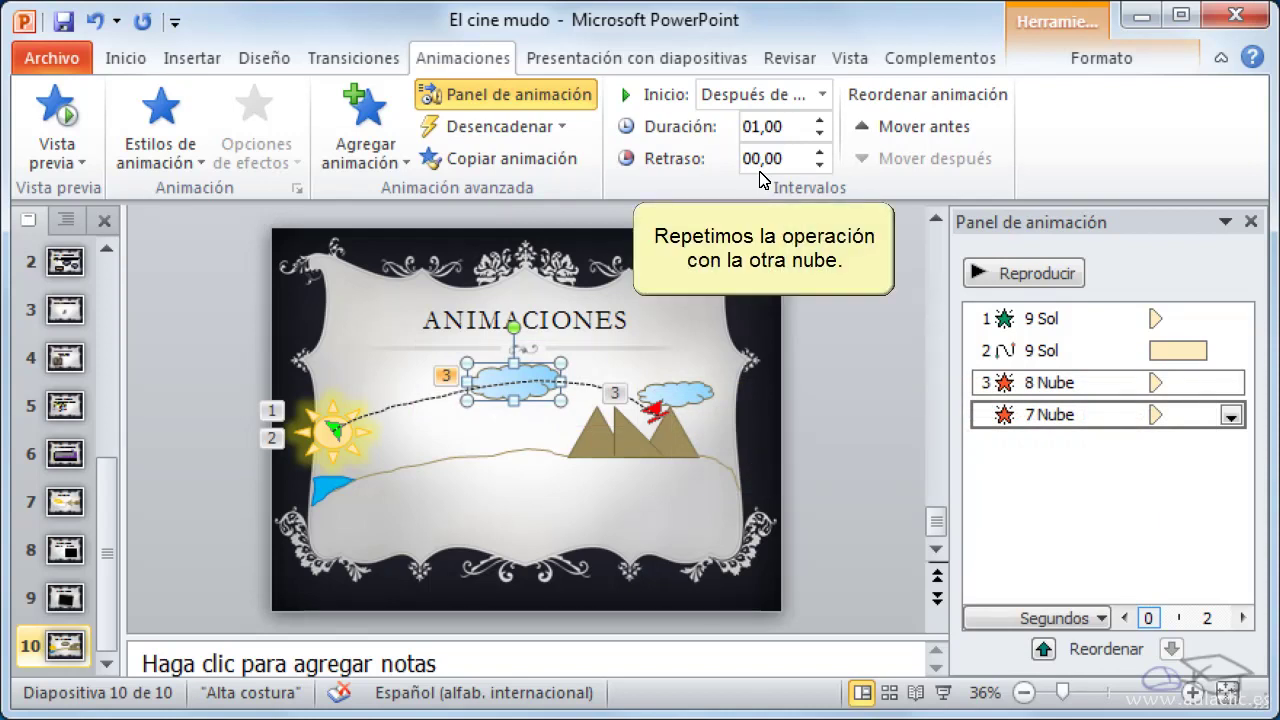
Set the 8 Nube exit to start Después de la anterior with a 01,00 duration.
left_click(1062, 386)
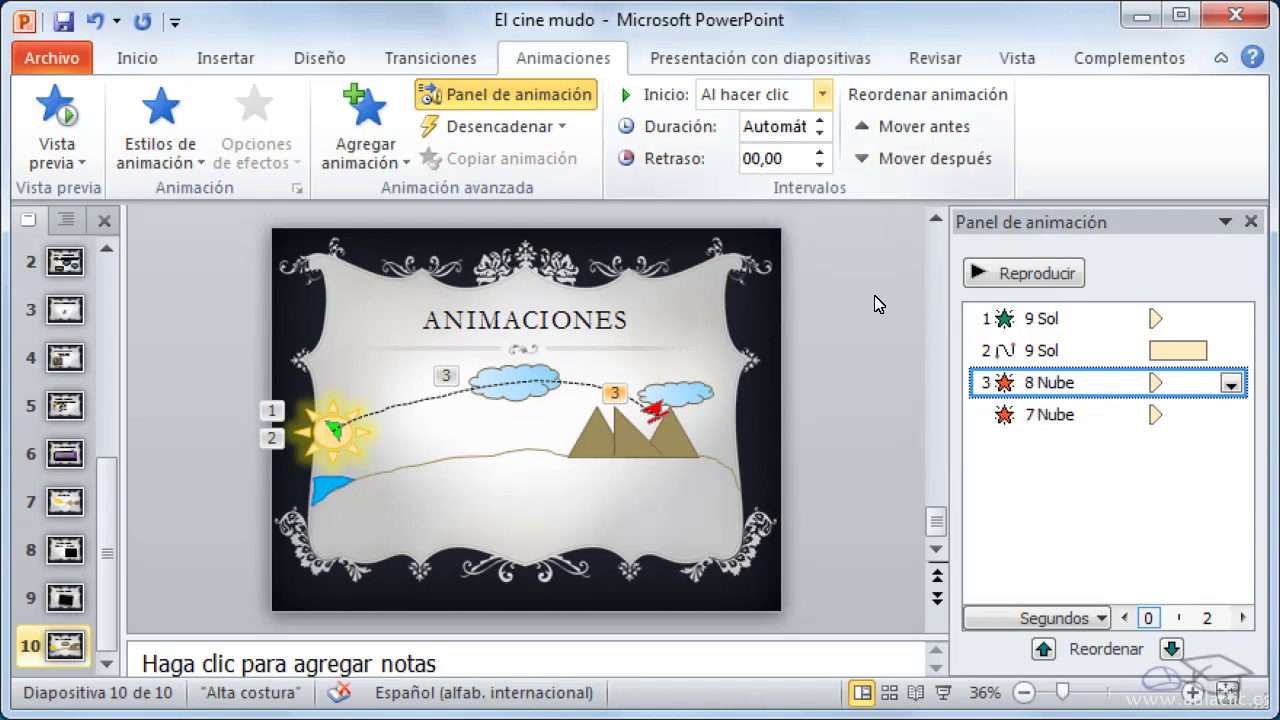
left_click(822, 95)
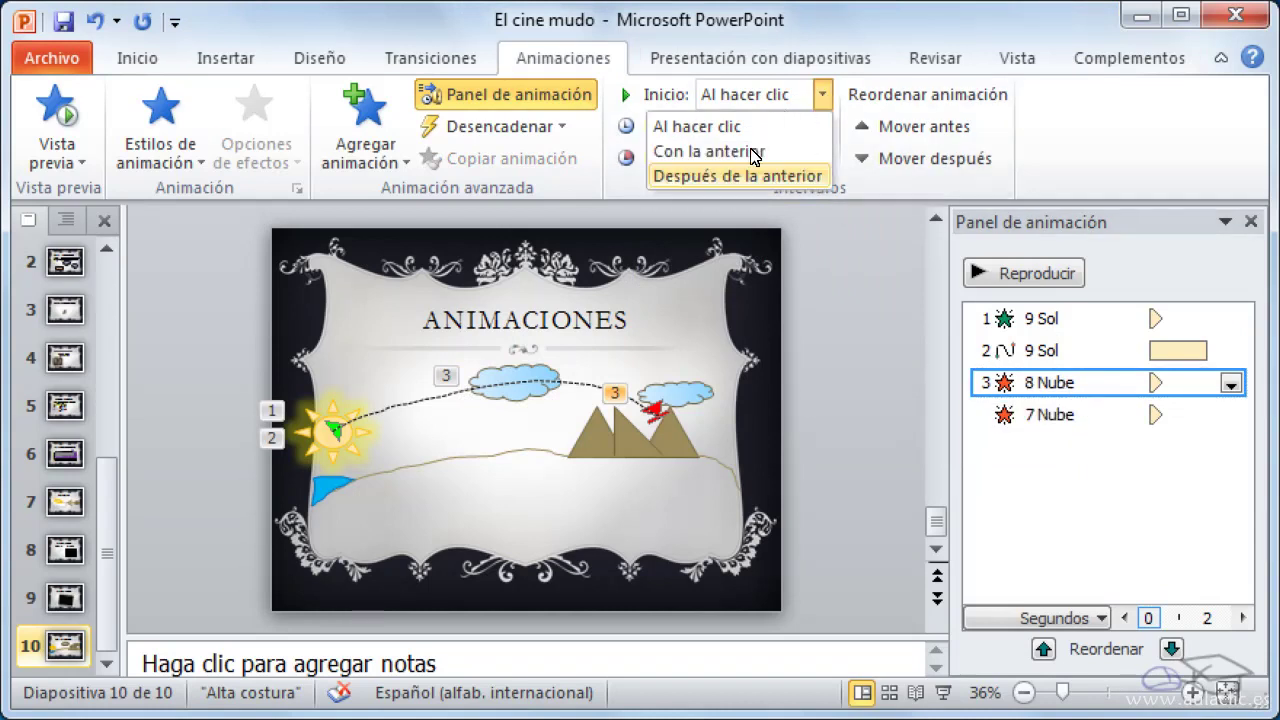
left_click(745, 176)
left_click(822, 120)
left_click(821, 121)
left_click(821, 121)
left_click(821, 121)
left_click(821, 121)
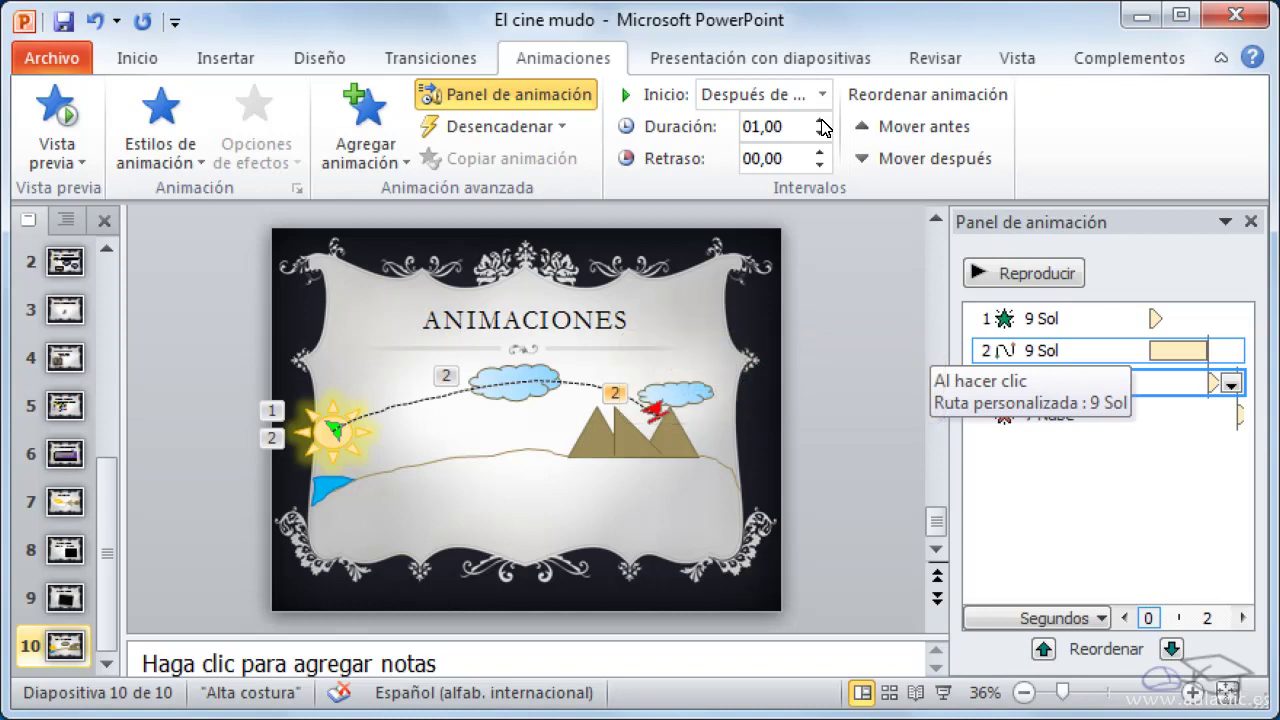
Make the sun's 9 Sol motion path start Después de la anterior.
left_click(1135, 352)
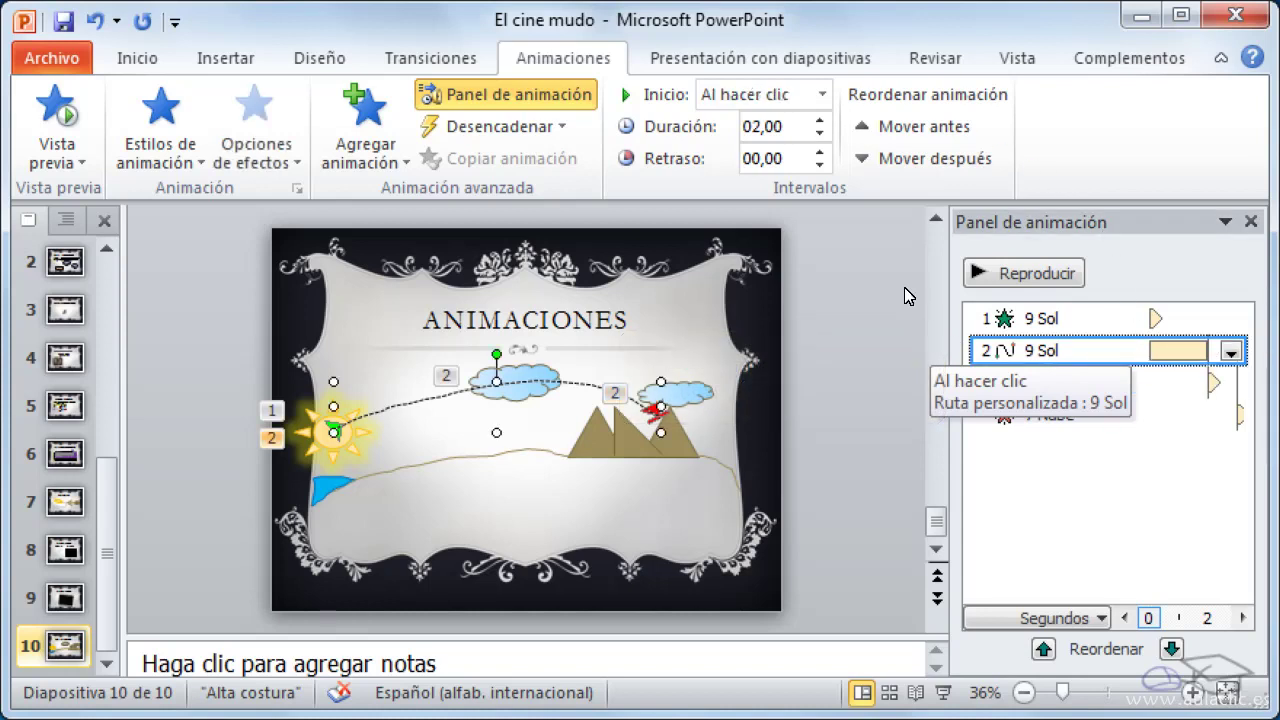
left_click(823, 96)
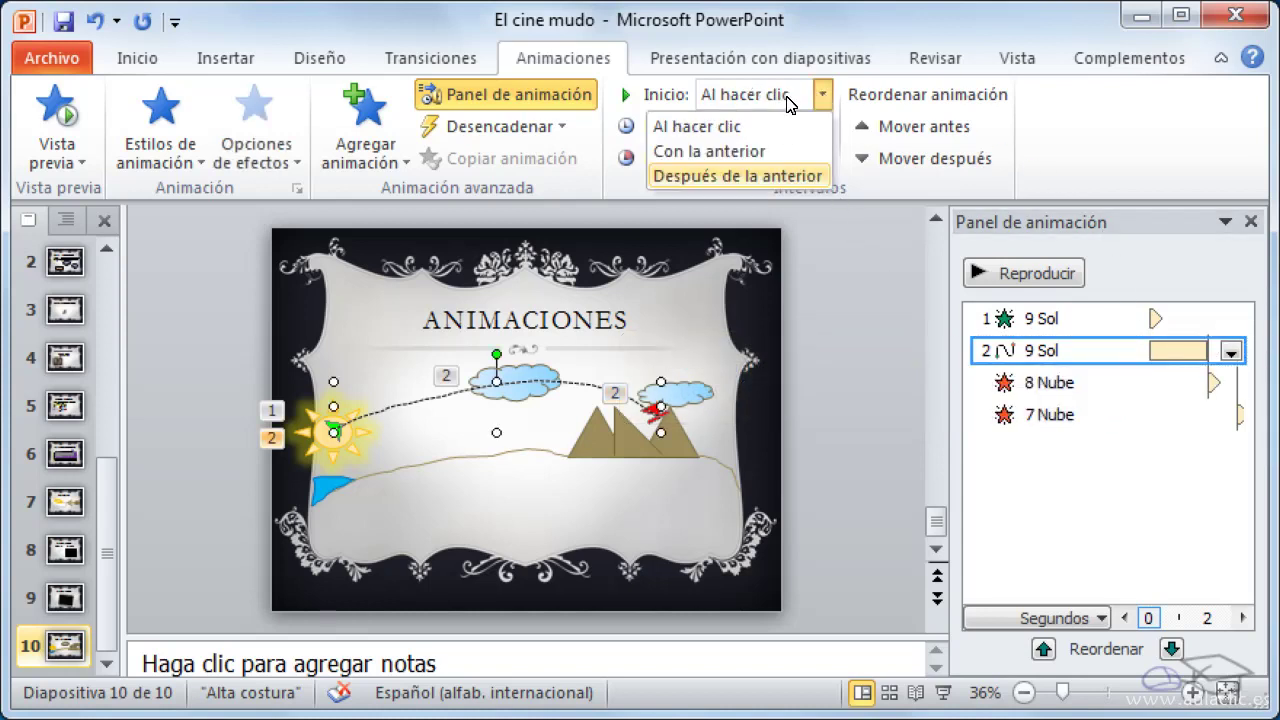
left_click(743, 177)
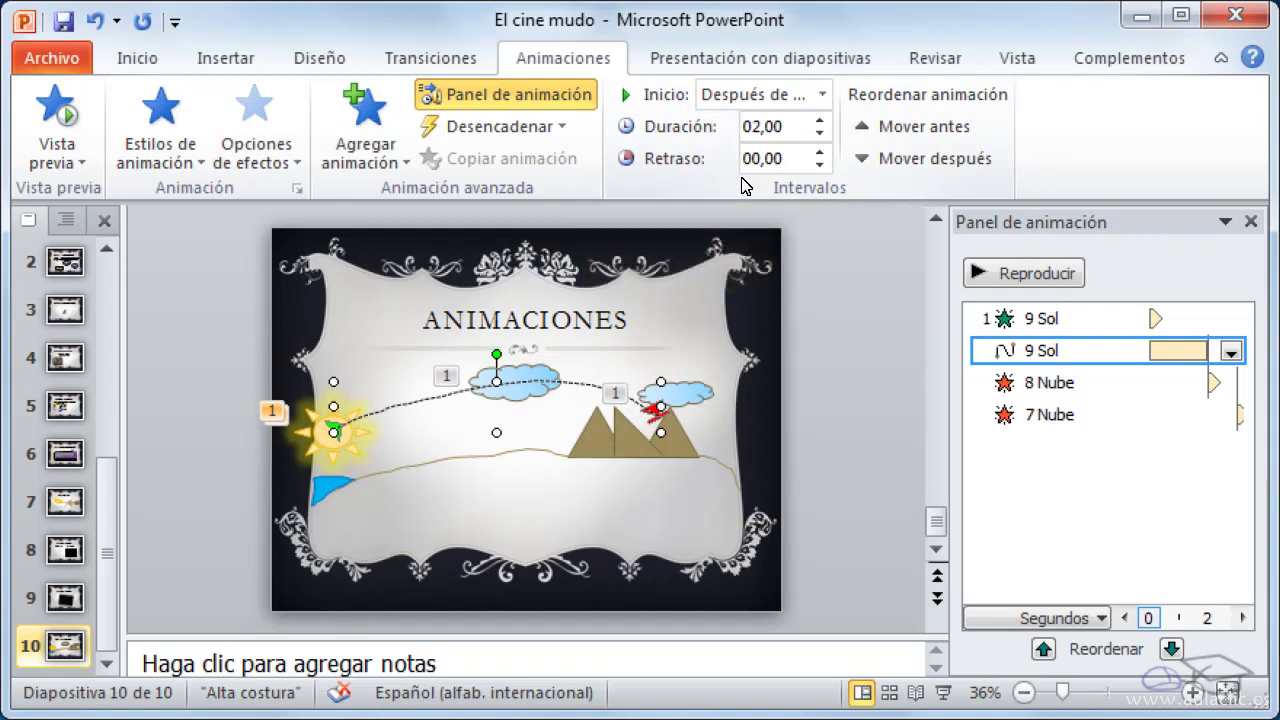
Preview slide 10's animations, then switch to slide 1, EL CINE MUDO.
left_click(57, 128)
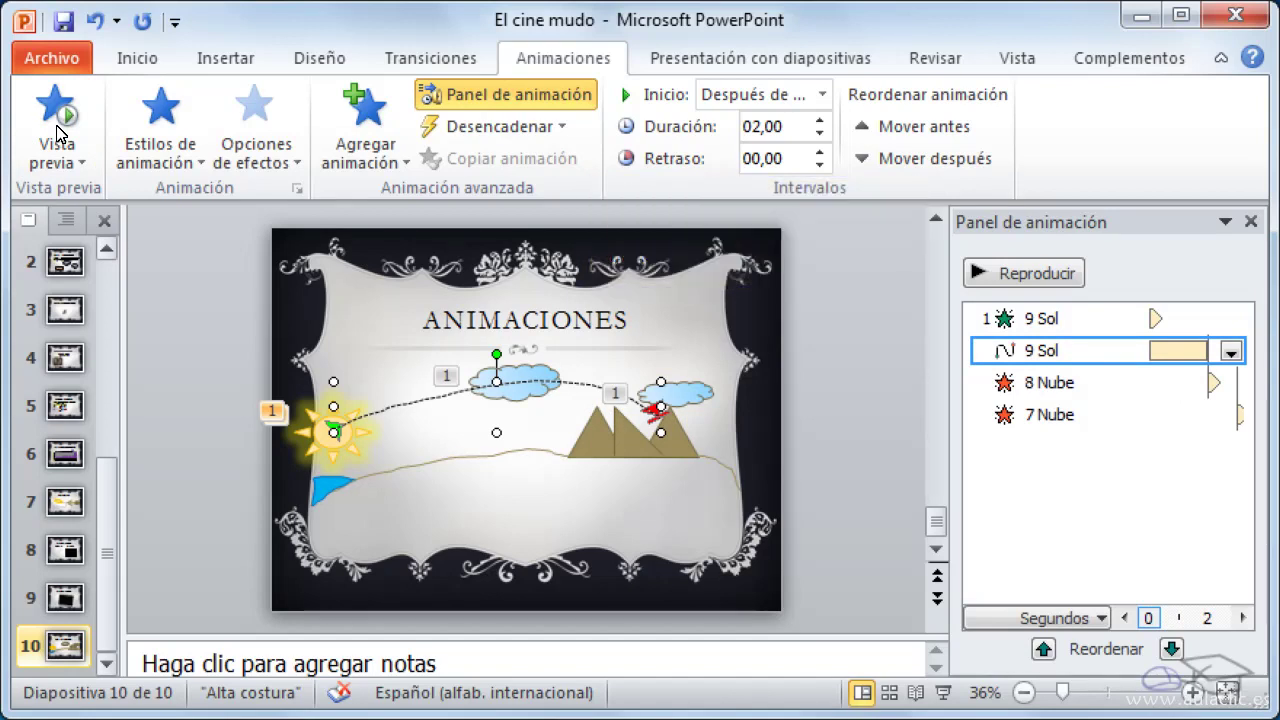
left_click(110, 284)
left_click(66, 264)
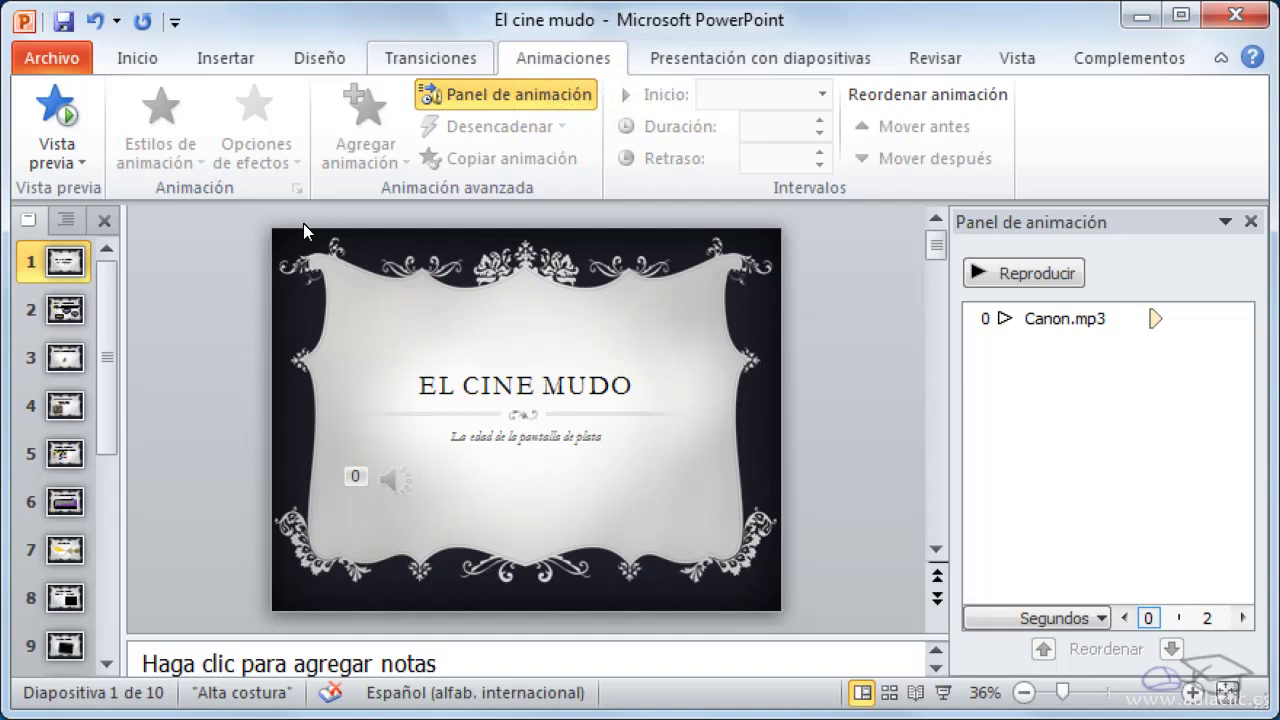
Apply the Barras aleatorias transition to slide 1 with the Horizontal effect option.
left_click(423, 58)
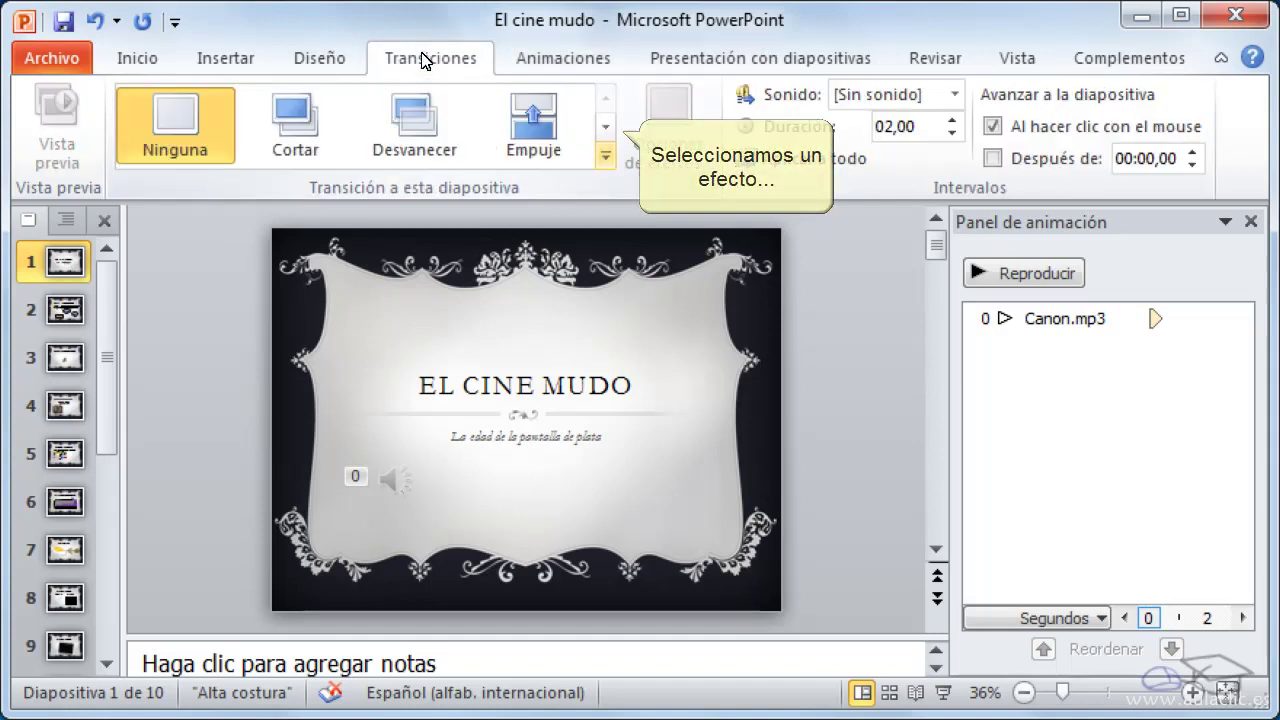
left_click(607, 158)
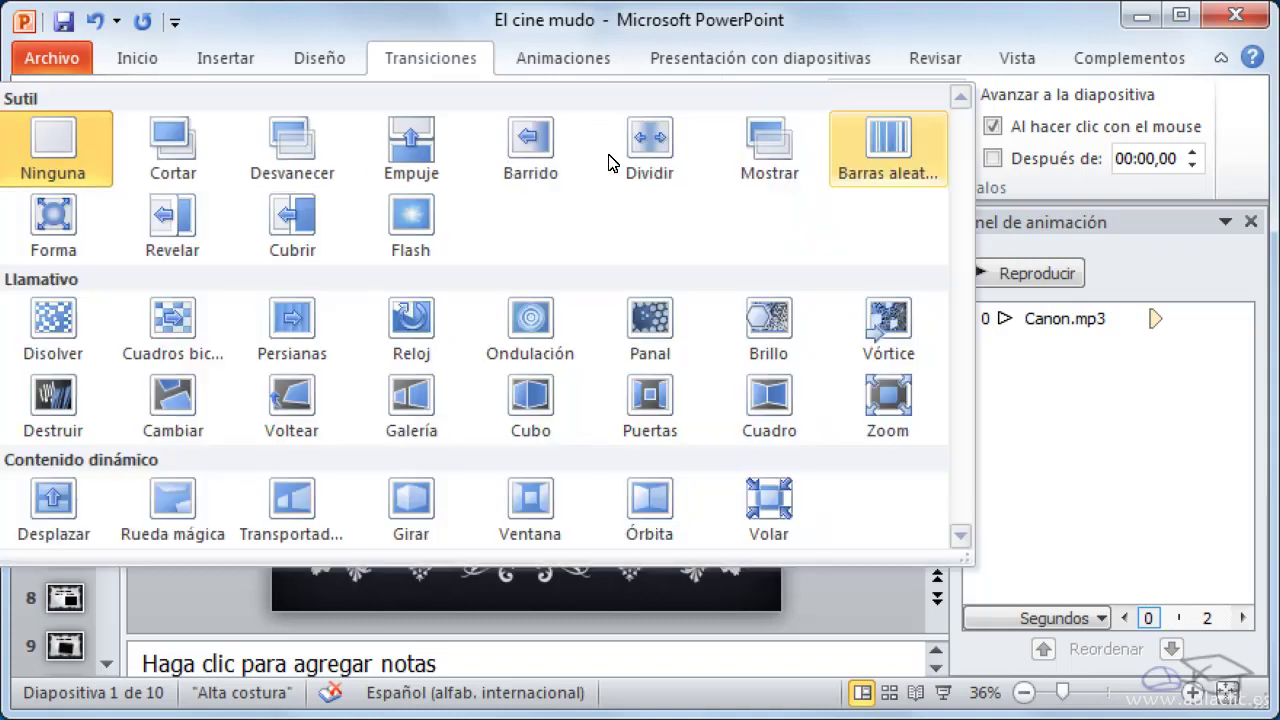
left_click(888, 147)
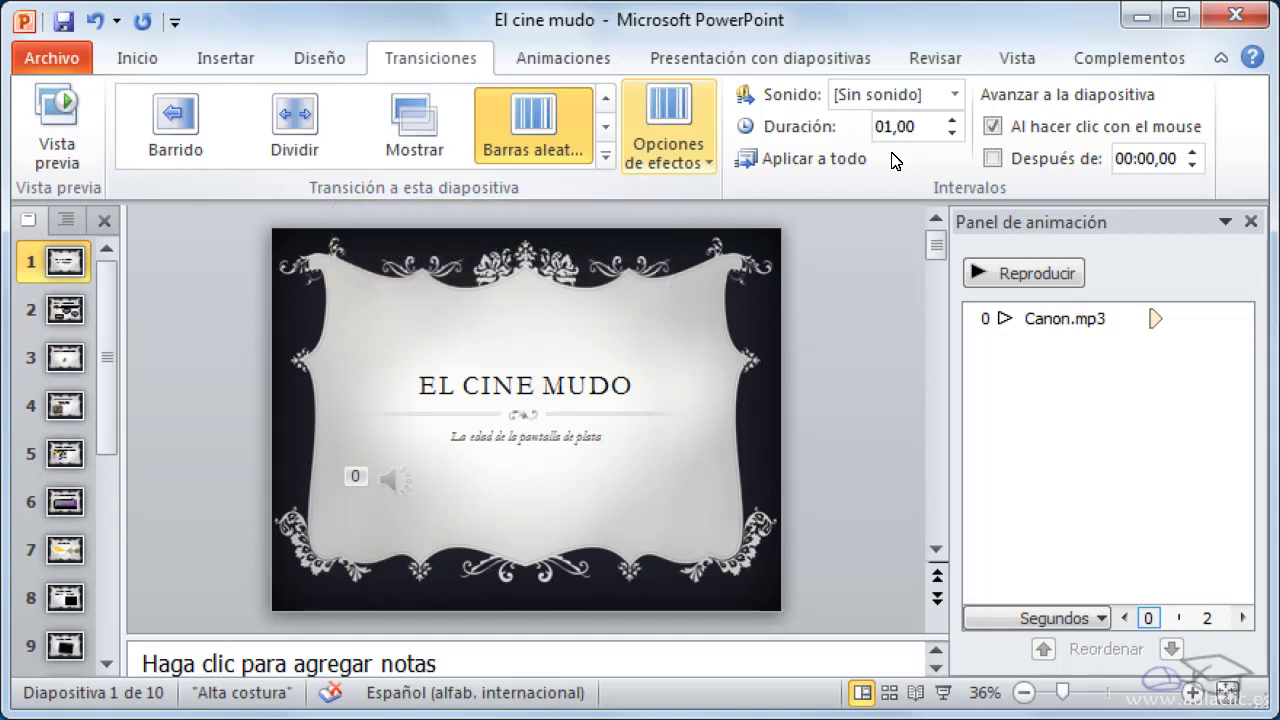
left_click(699, 173)
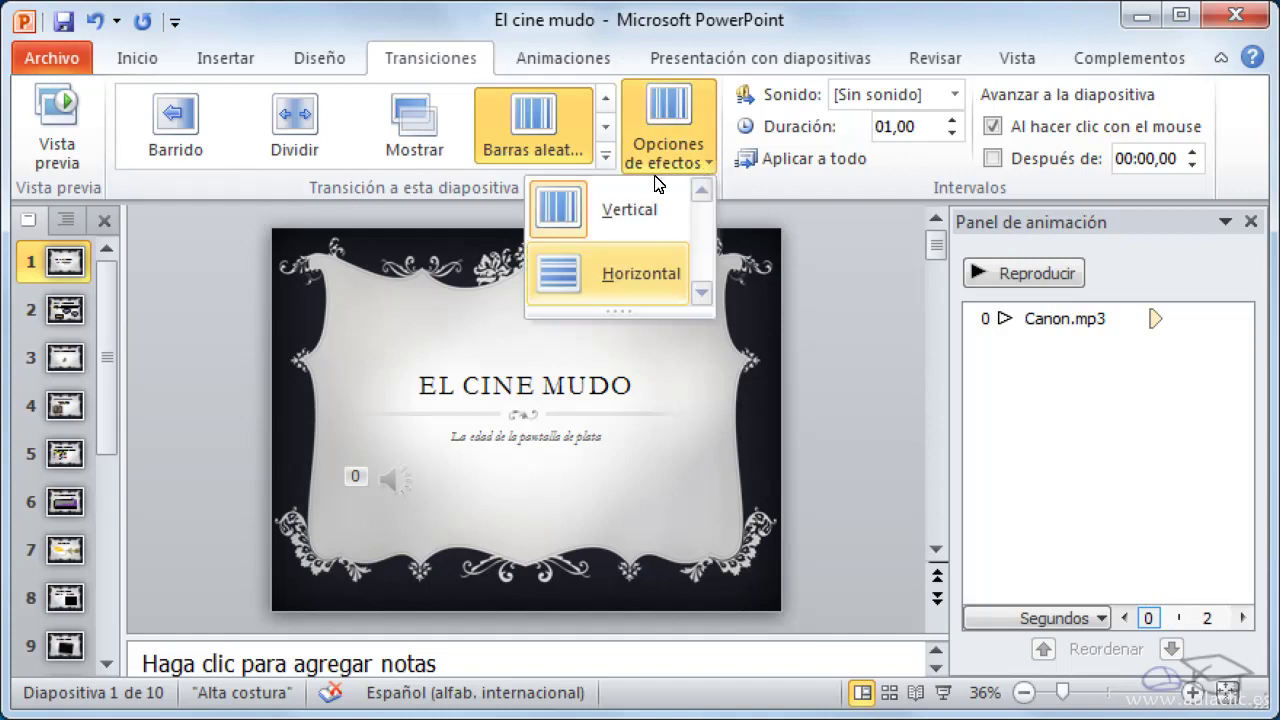
left_click(617, 285)
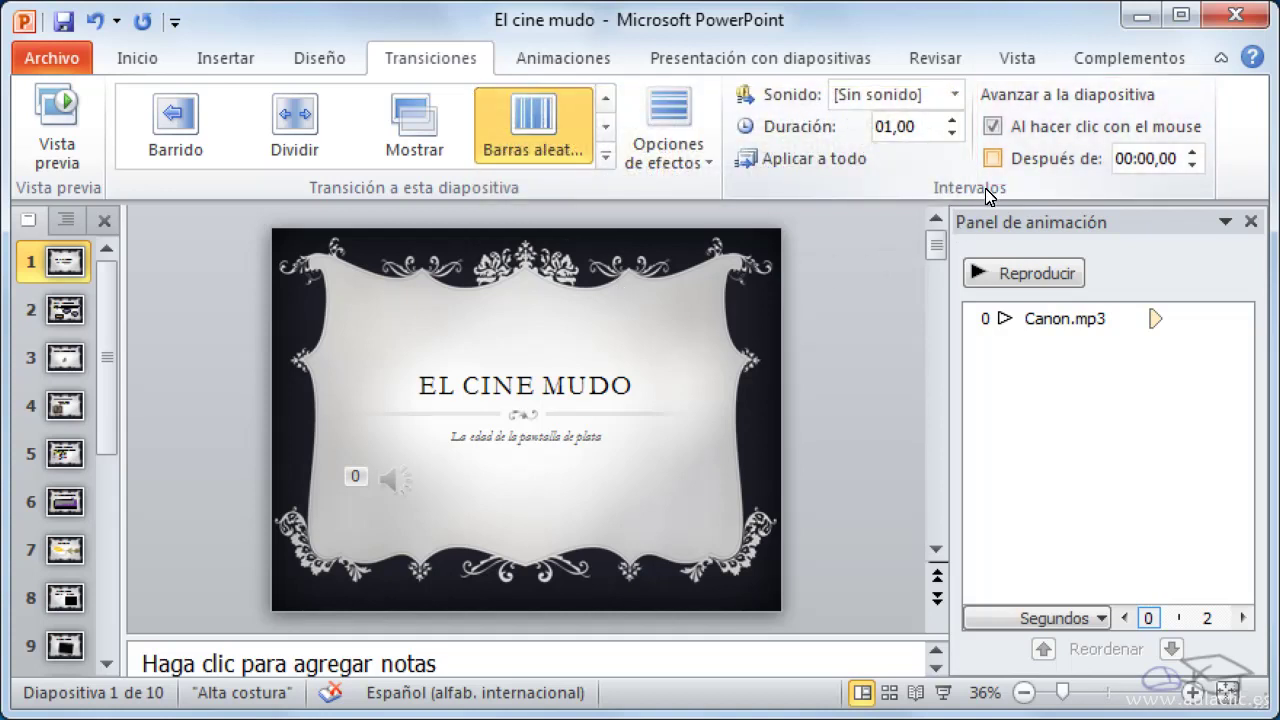
Set slide 1 to advance automatically after 00:05,00 and apply the transition to all slides.
left_click(993, 158)
left_click(1193, 152)
left_click(1193, 152)
left_click(1193, 152)
left_click(1193, 152)
left_click(1193, 152)
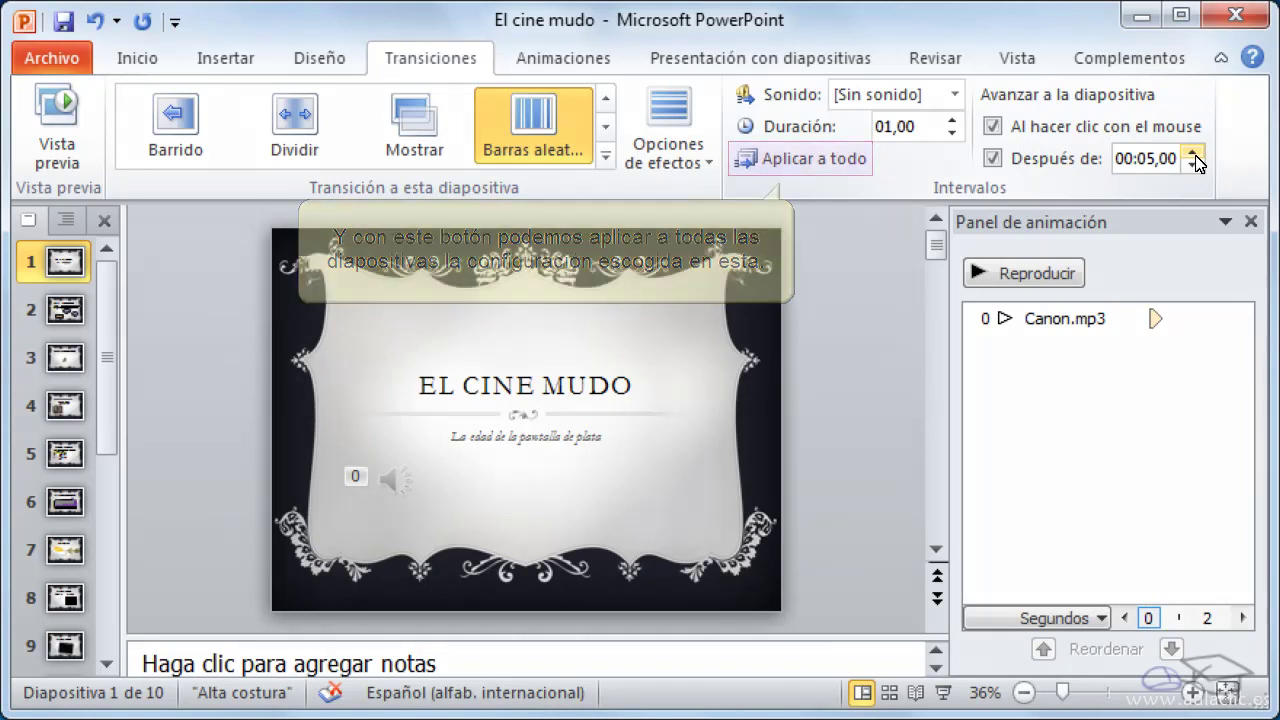
left_click(786, 165)
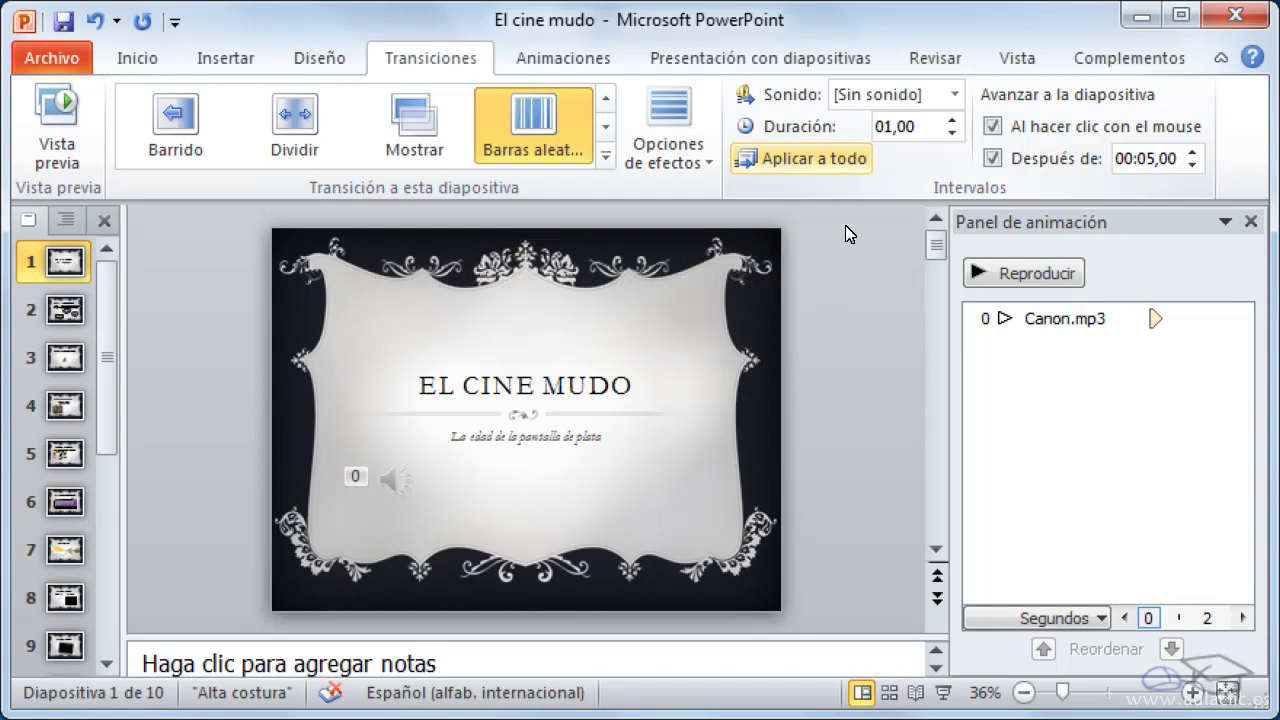
left_click(889, 692)
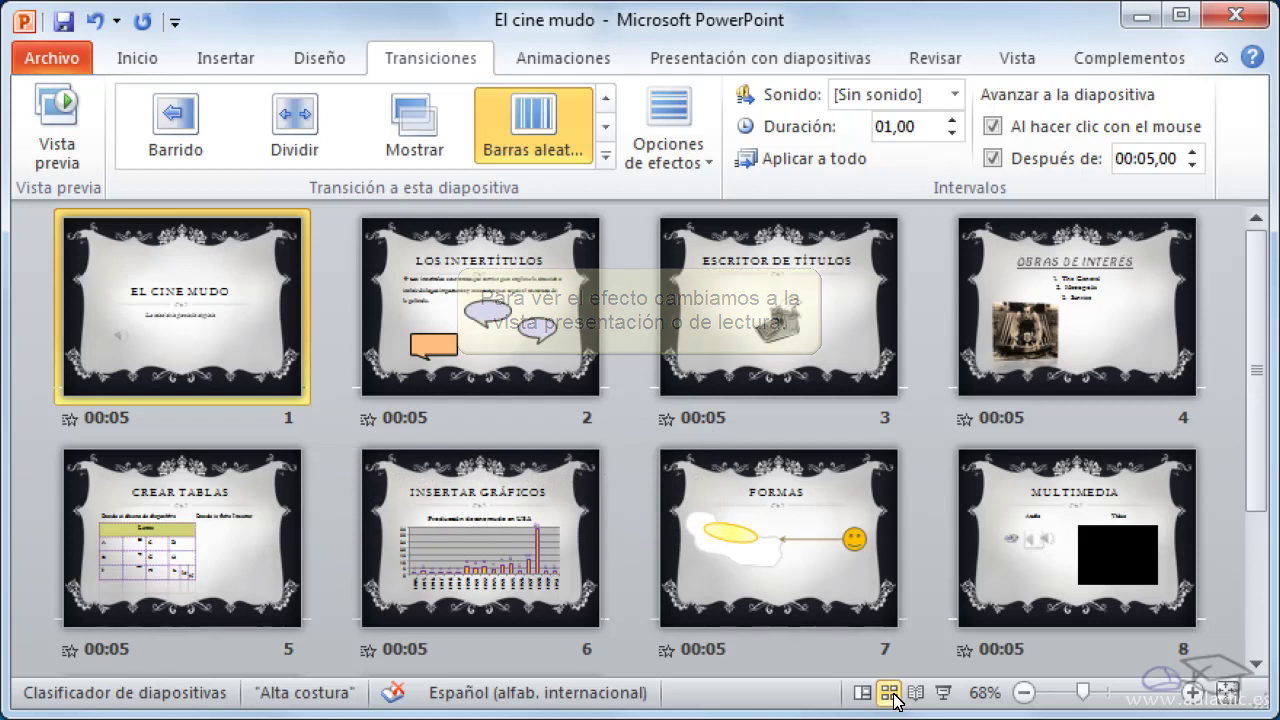
left_click(916, 693)
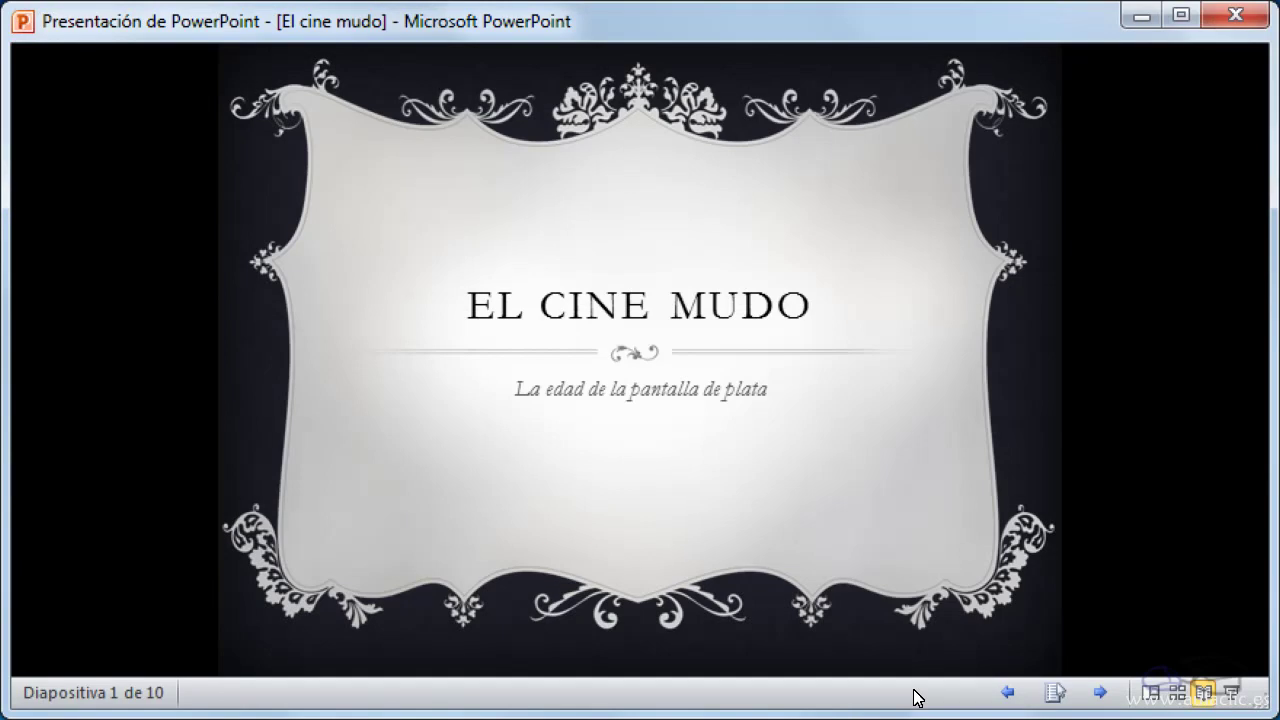
key("Right")
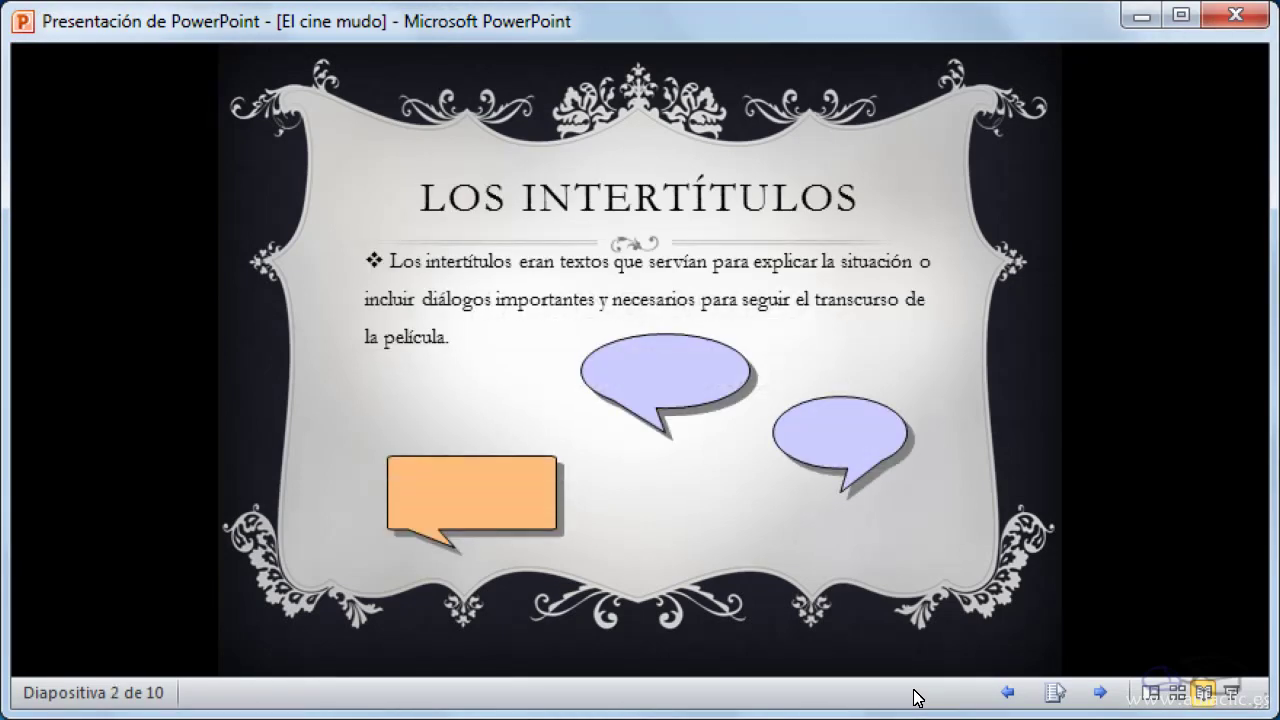
key("Right")
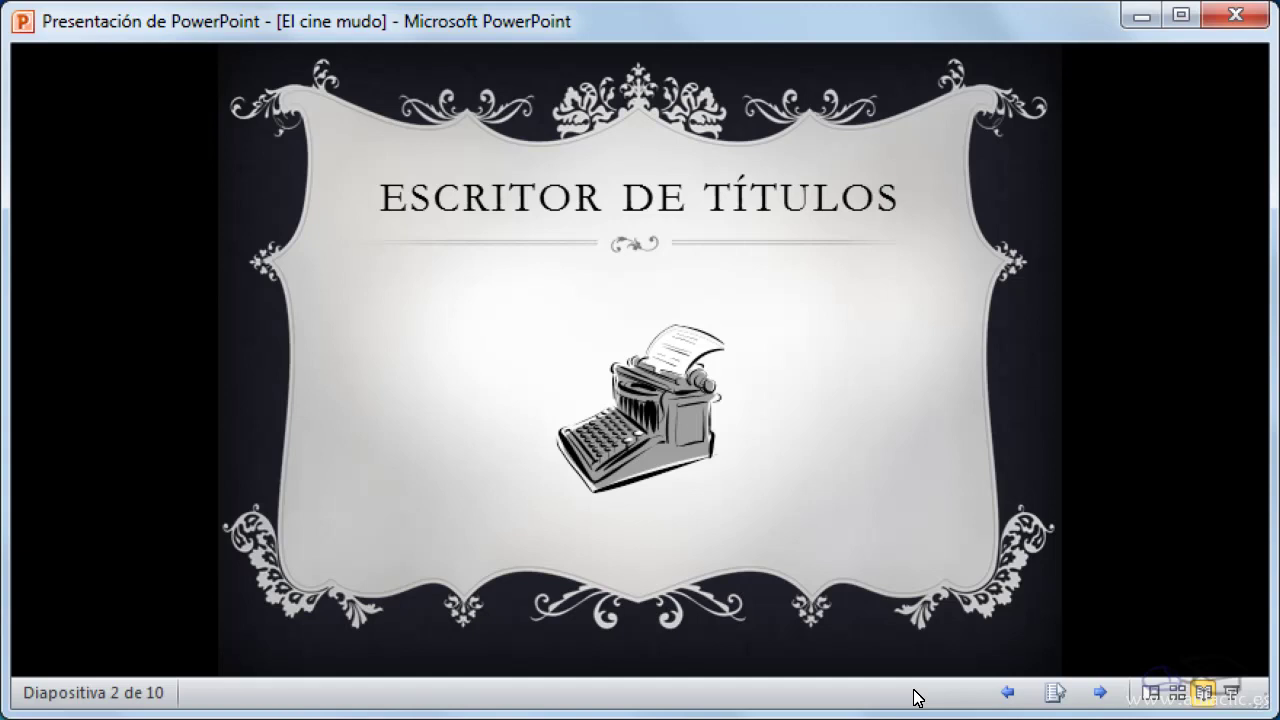
key("Right")
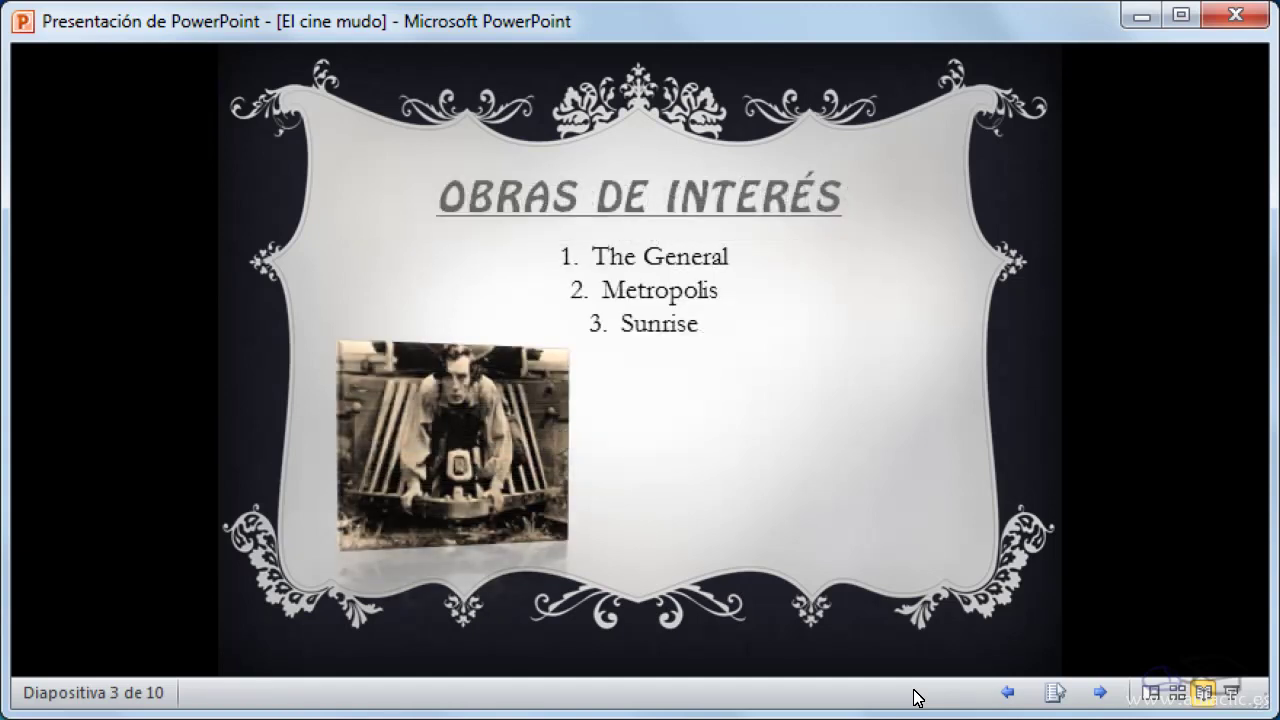
left_click(1150, 692)
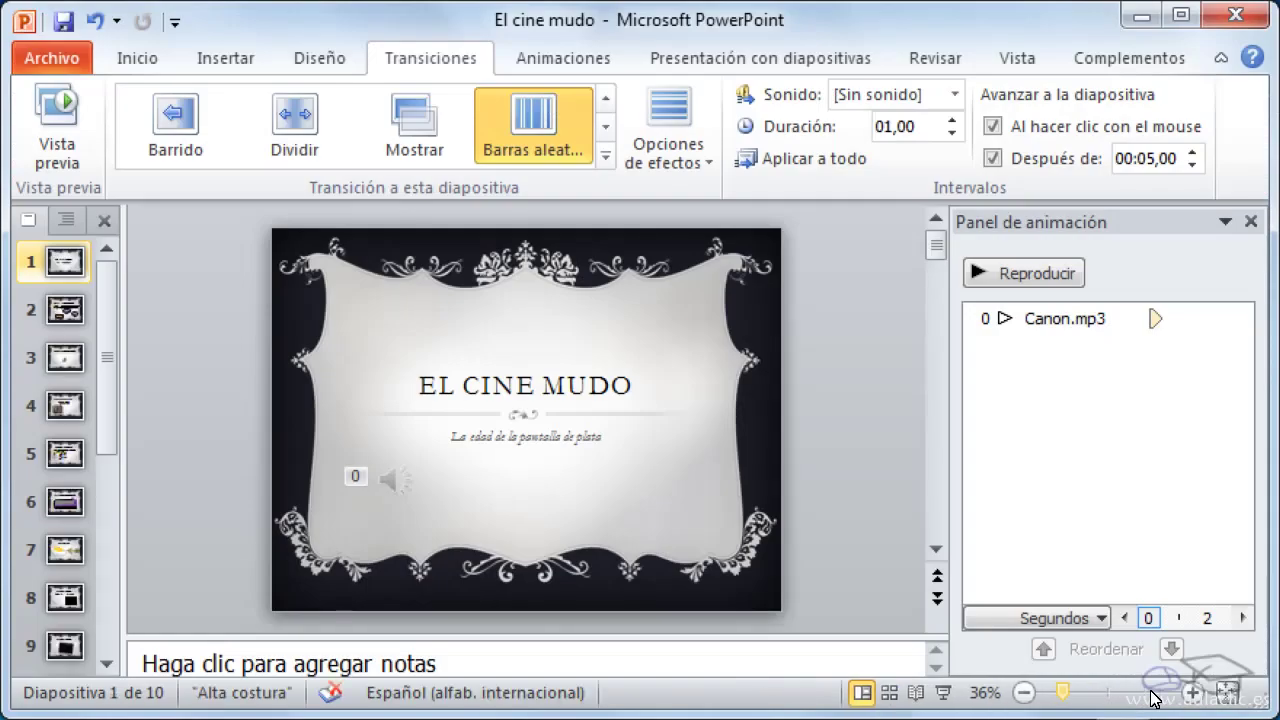